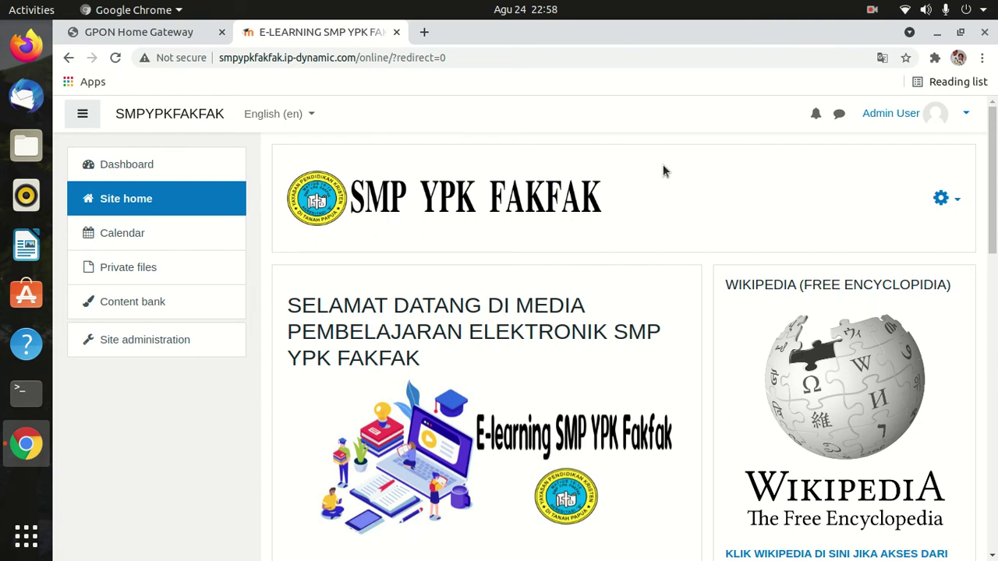
scroll(667, 220, down, 2)
scroll(659, 248, down, 2)
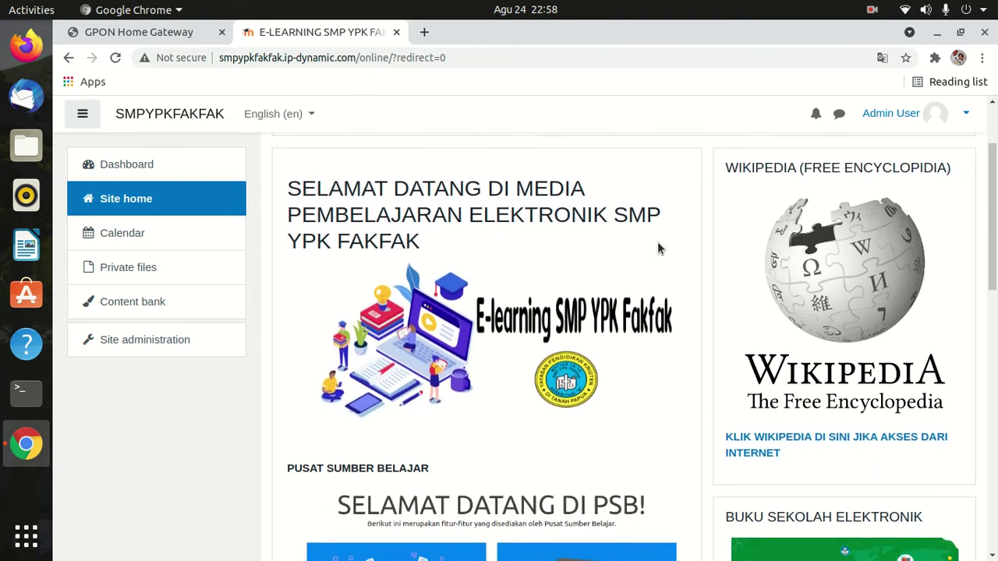
scroll(659, 248, up, 3)
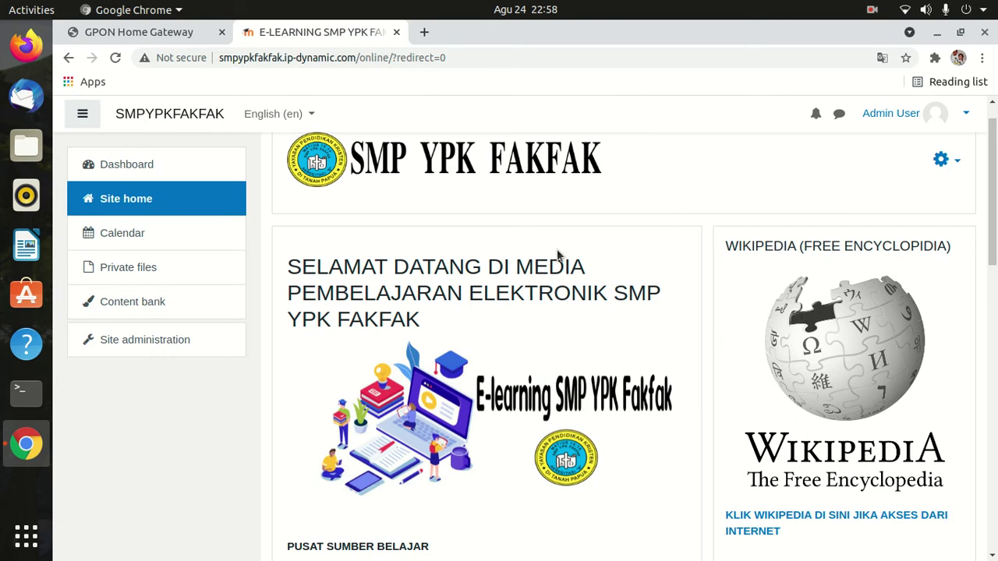
scroll(993, 188, down, 1)
scroll(993, 187, up, 1)
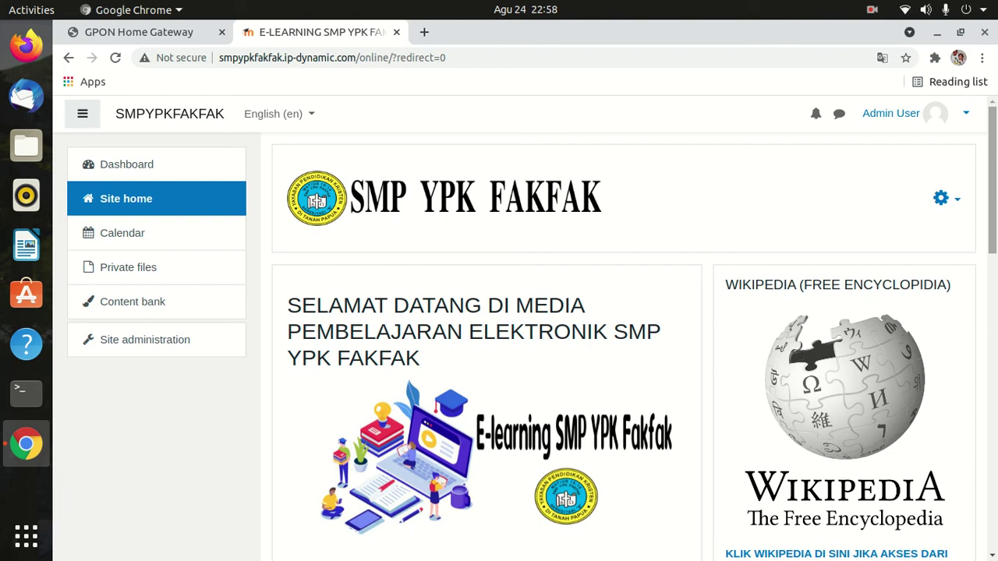
Open the participants list of the BUDAYA DAERAH KELAS 7A course in the KELAS VIIA category.
scroll(289, 362, down, 5)
scroll(446, 354, down, 10)
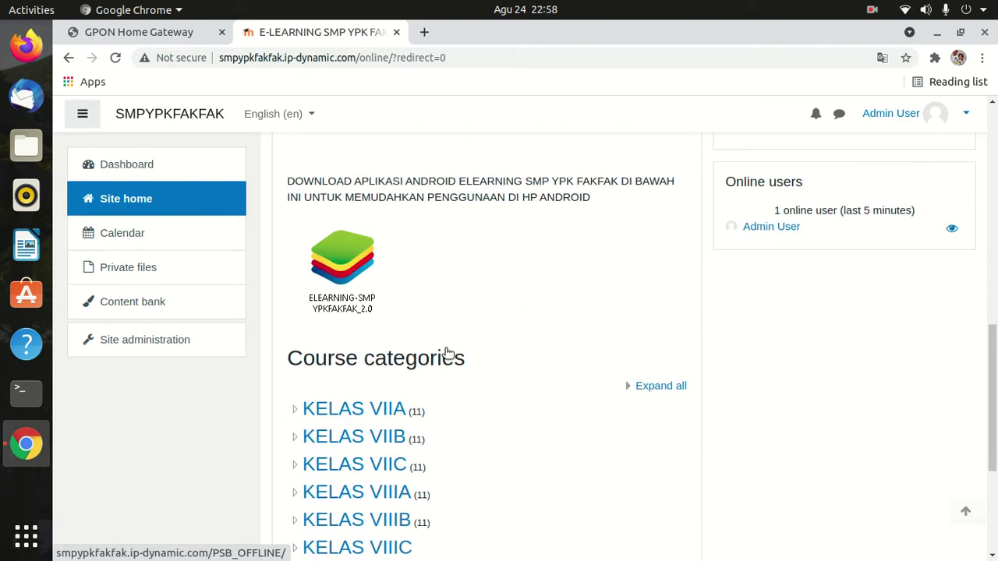
click(380, 372)
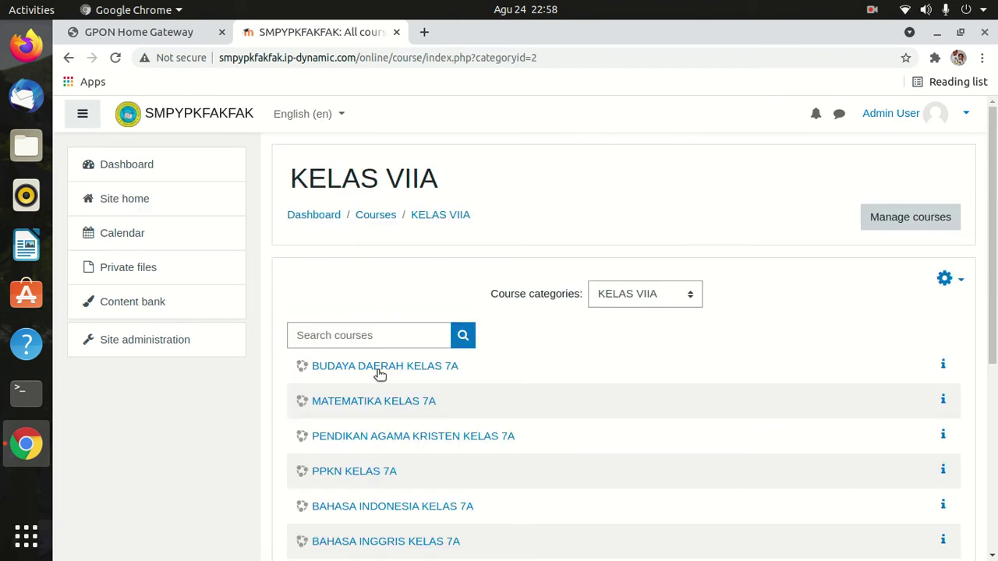
click(397, 372)
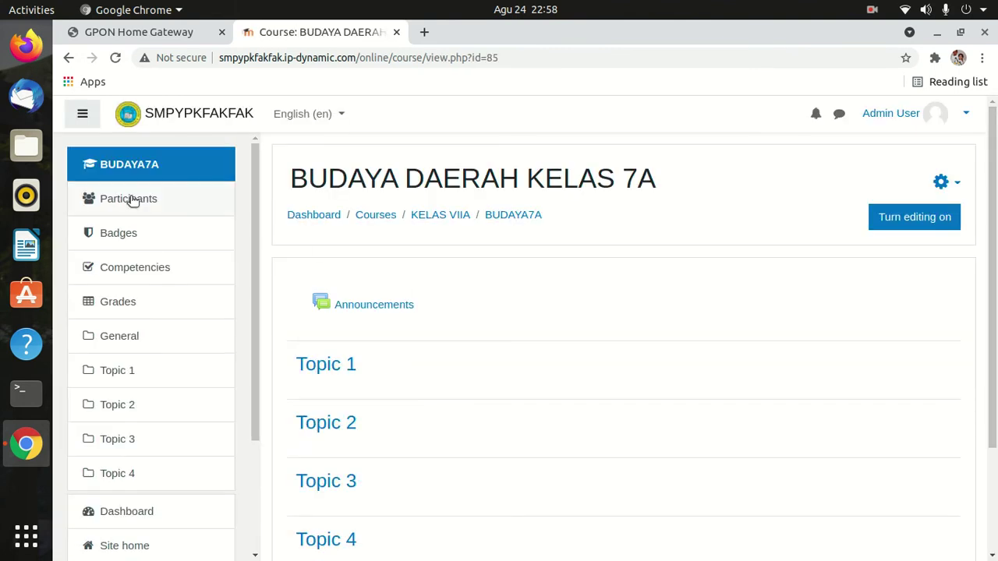
click(133, 202)
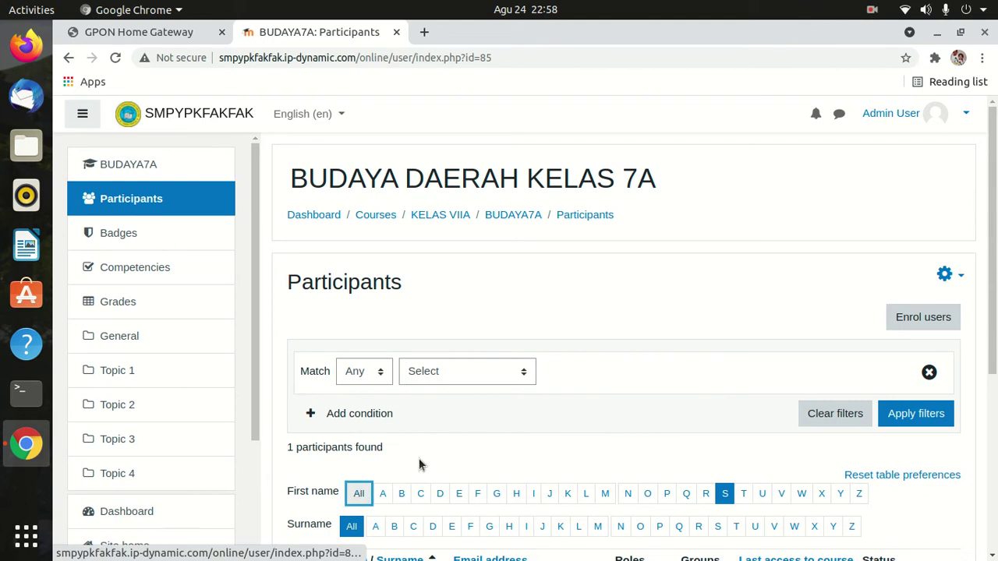
Show all participants of the course, and filter the list to first names beginning with S.
click(359, 493)
scroll(609, 343, down, 3)
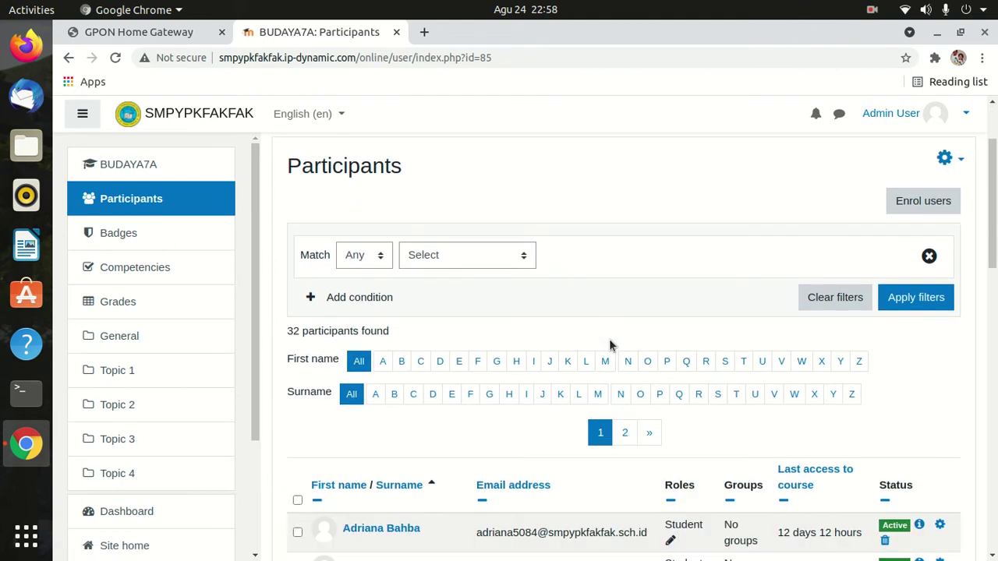
scroll(611, 345, down, 2)
click(727, 285)
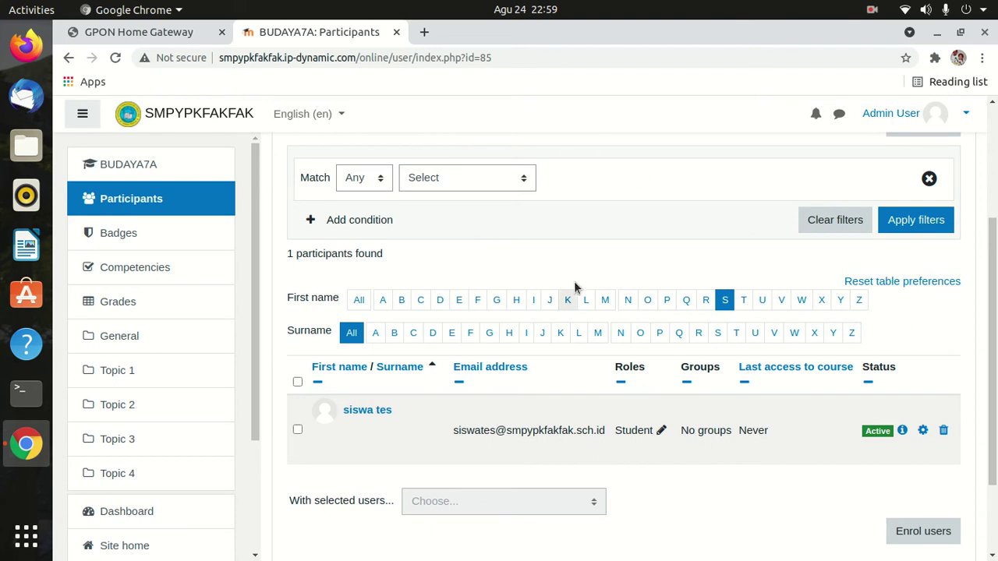
Unenrol the test student from the BUDAYA DAERAH KELAS 7A course and confirm the removal.
click(297, 430)
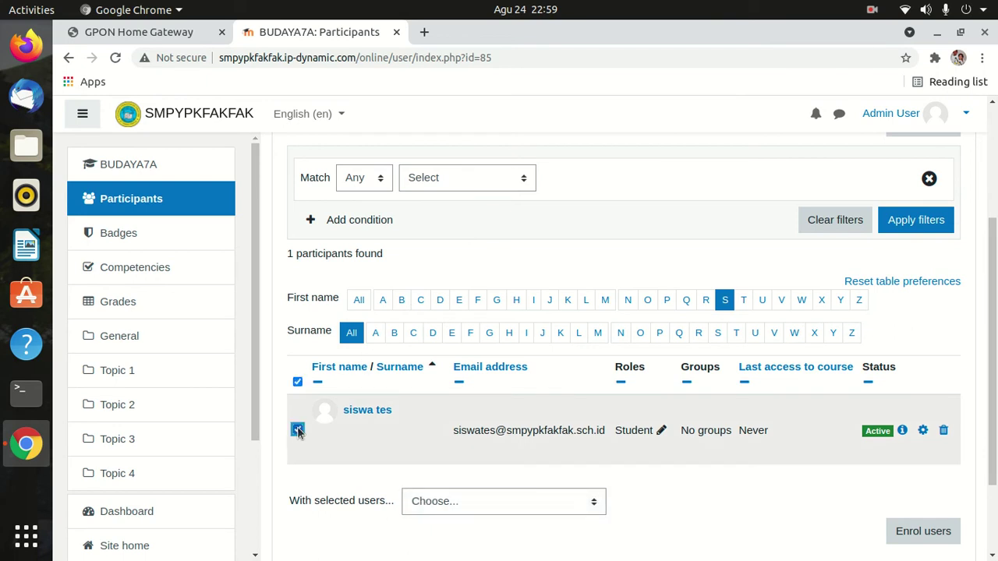
click(944, 432)
click(609, 247)
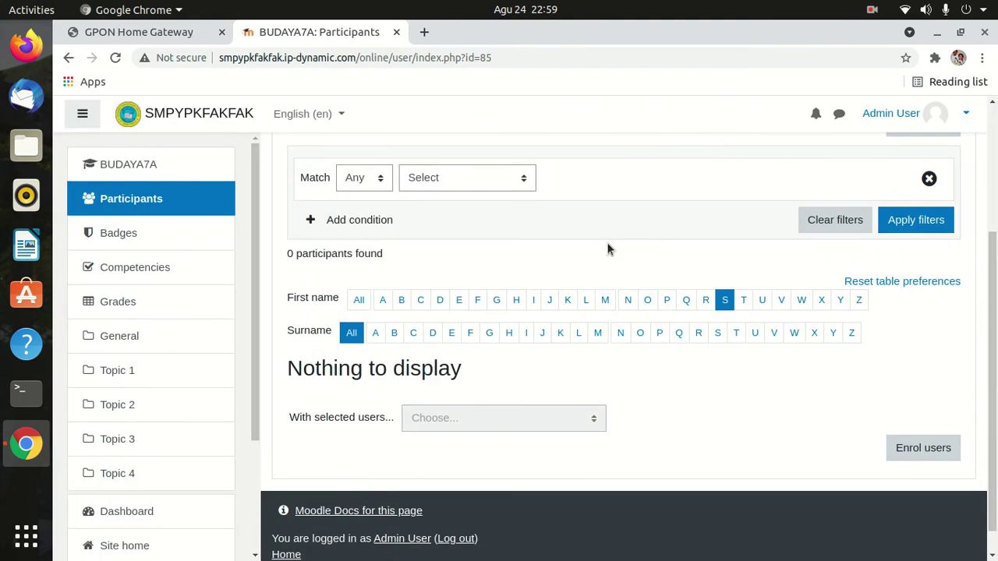
Return to the KELAS VIIA category and look through its list of courses.
scroll(405, 351, up, 4)
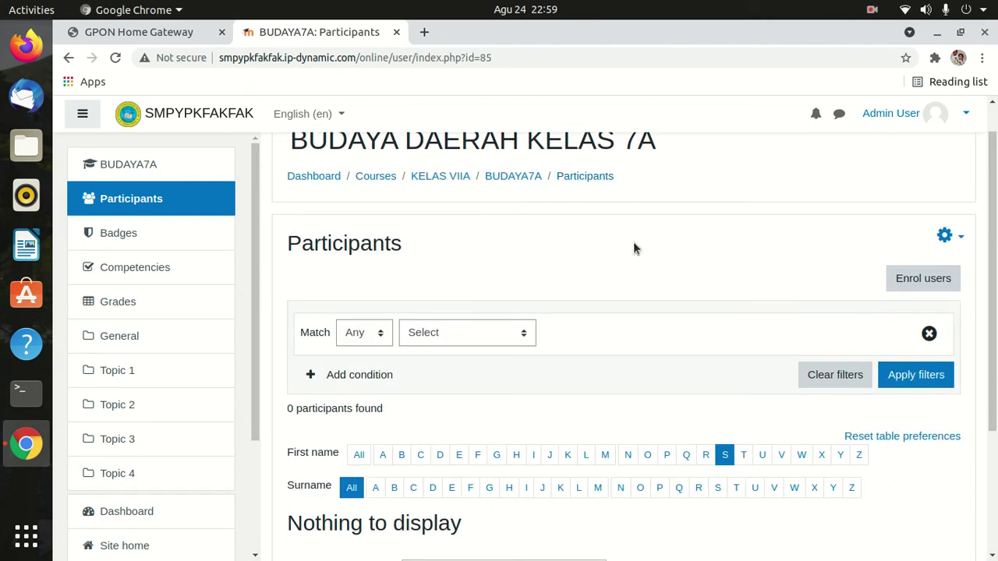
click(450, 179)
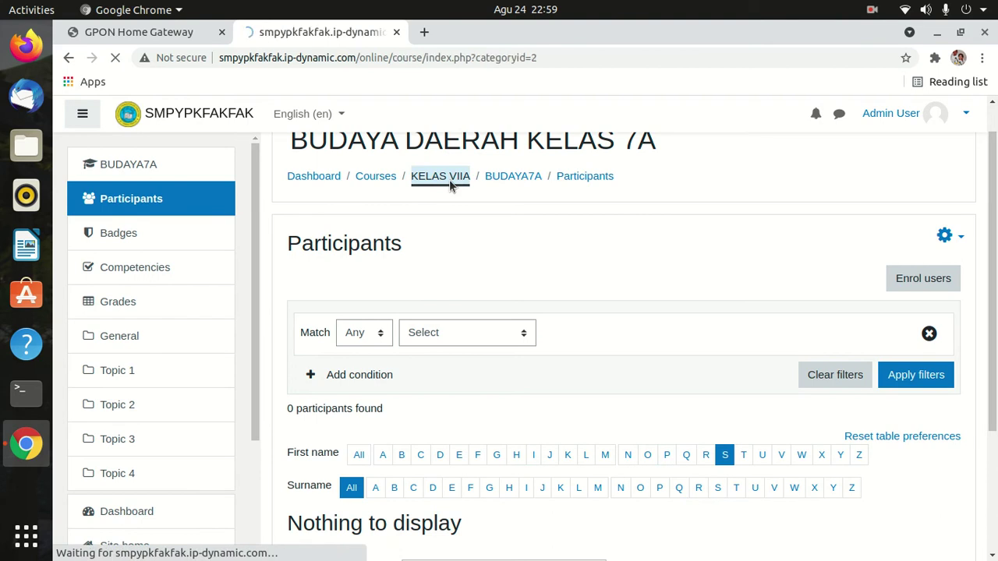
scroll(378, 407, down, 4)
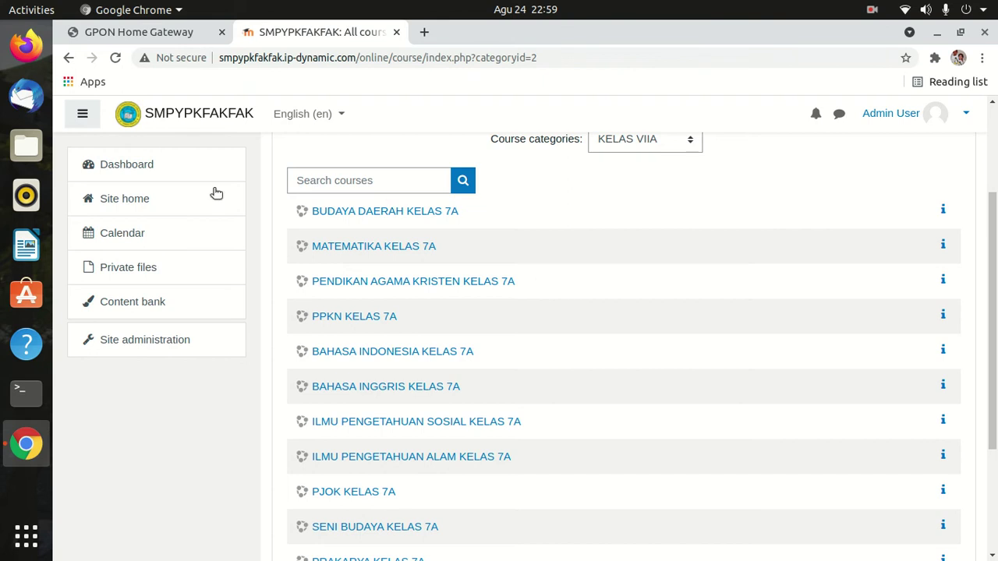
Go back to the site home page and open the KELAS VIIB course category.
click(149, 201)
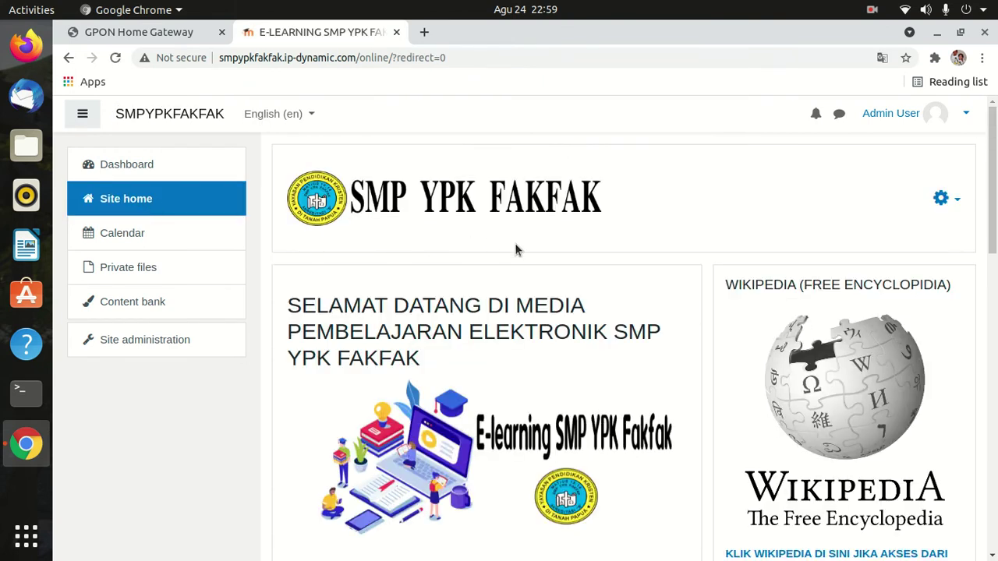
scroll(511, 245, down, 5)
scroll(480, 390, down, 4)
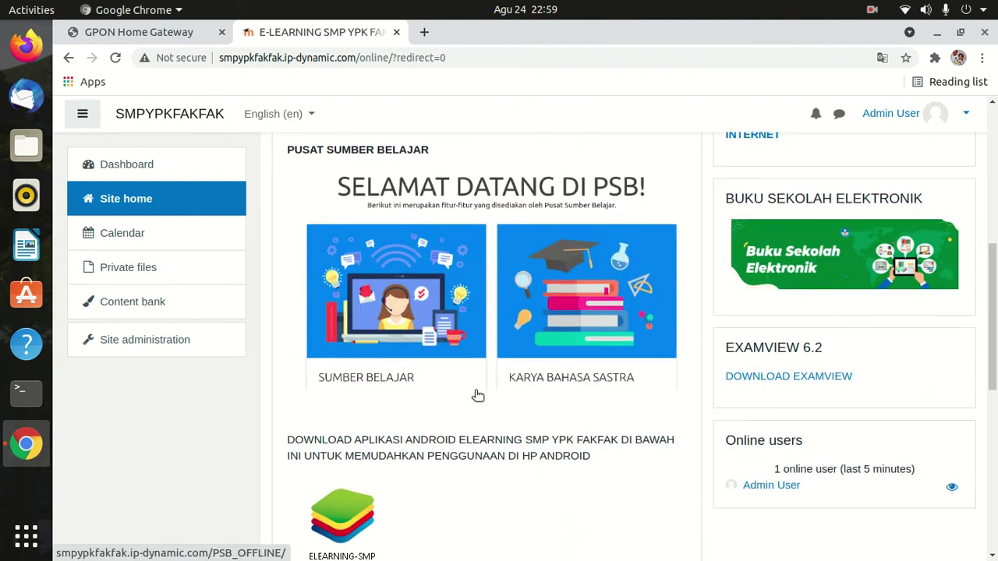
scroll(475, 389, down, 2)
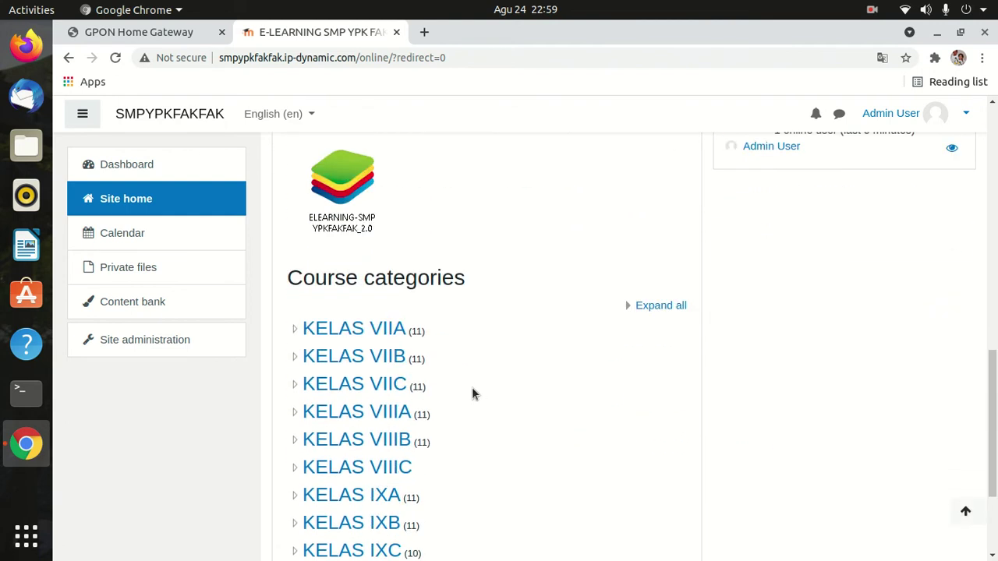
click(373, 360)
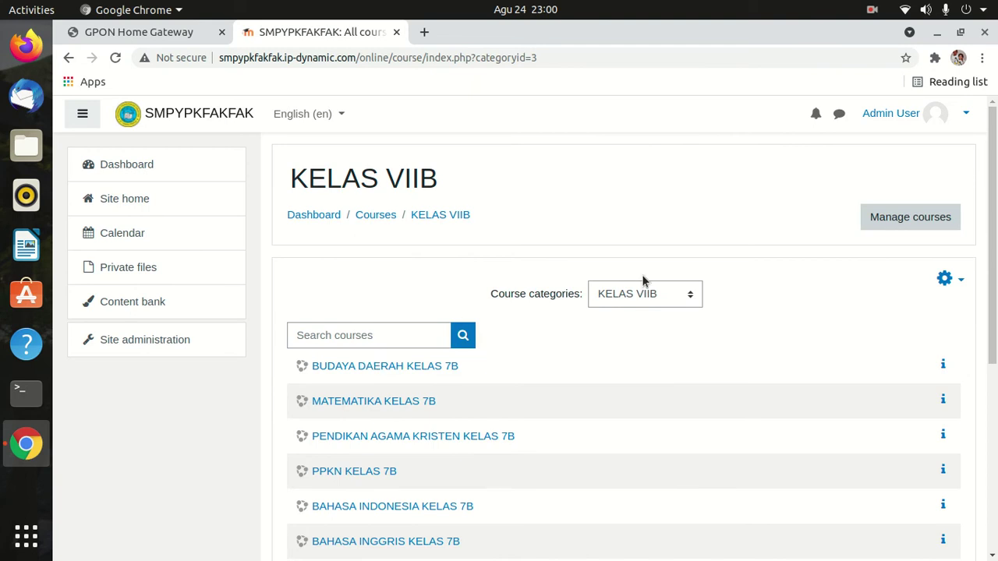
Open the participants list of the BUDAYA DAERAH KELAS 7B course.
scroll(671, 289, down, 3)
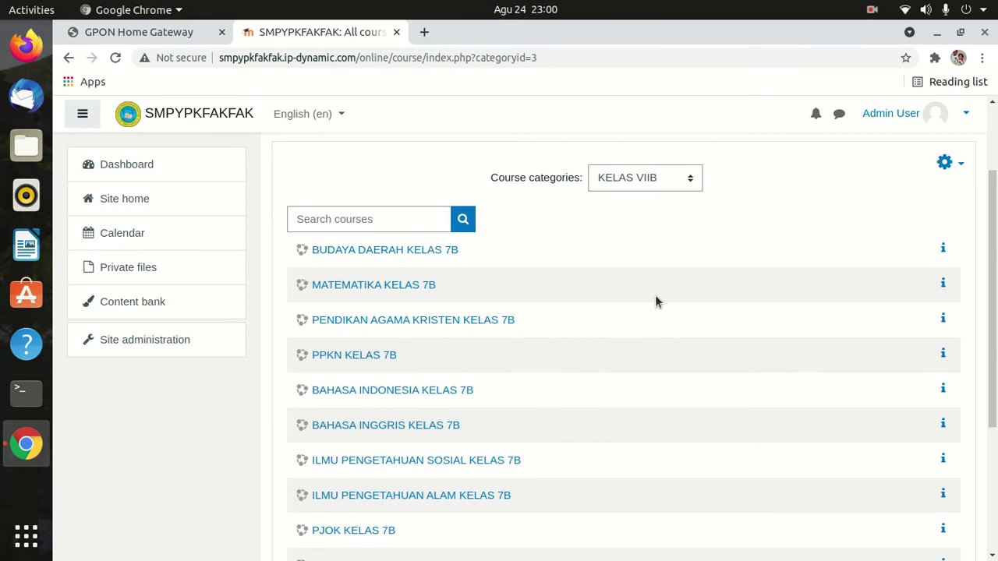
click(422, 253)
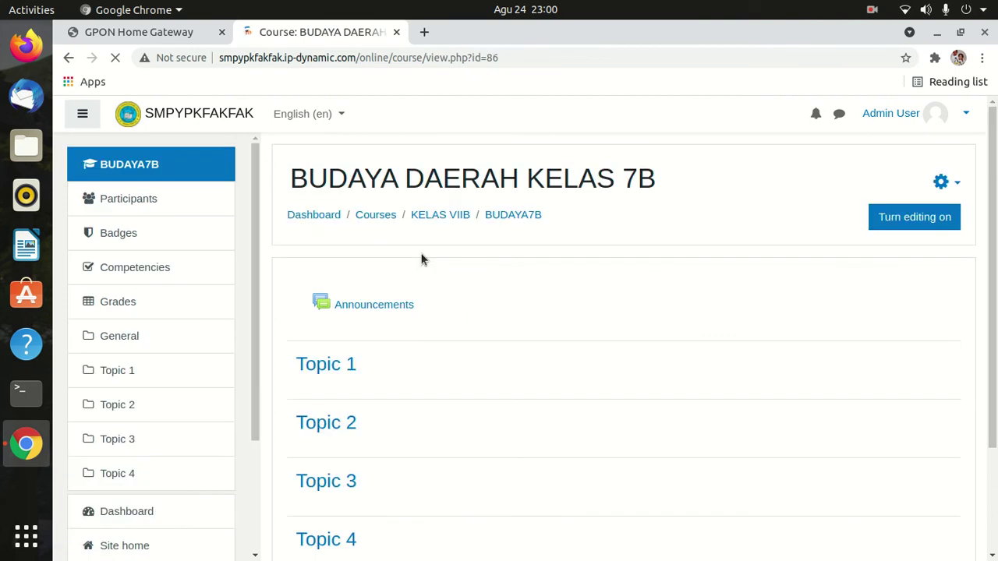
click(134, 200)
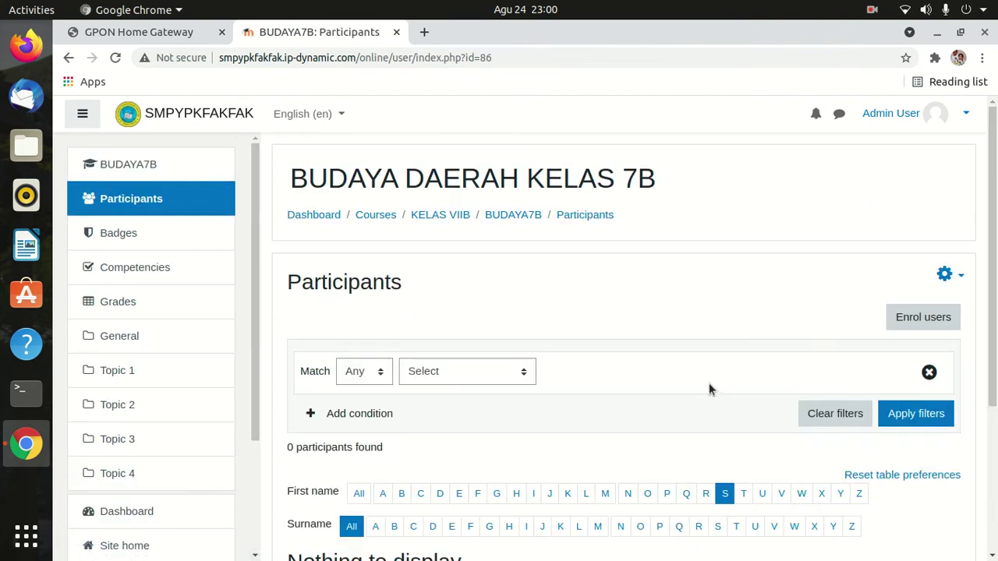
Search for "siswa" among the users to enrol, select the test student, and enrol that account with the Student role.
click(919, 318)
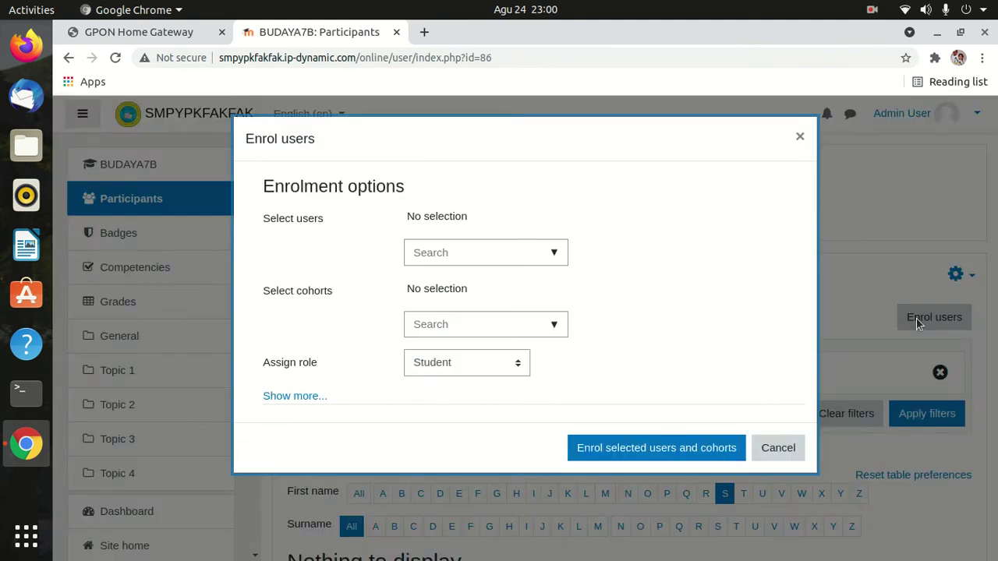
click(460, 259)
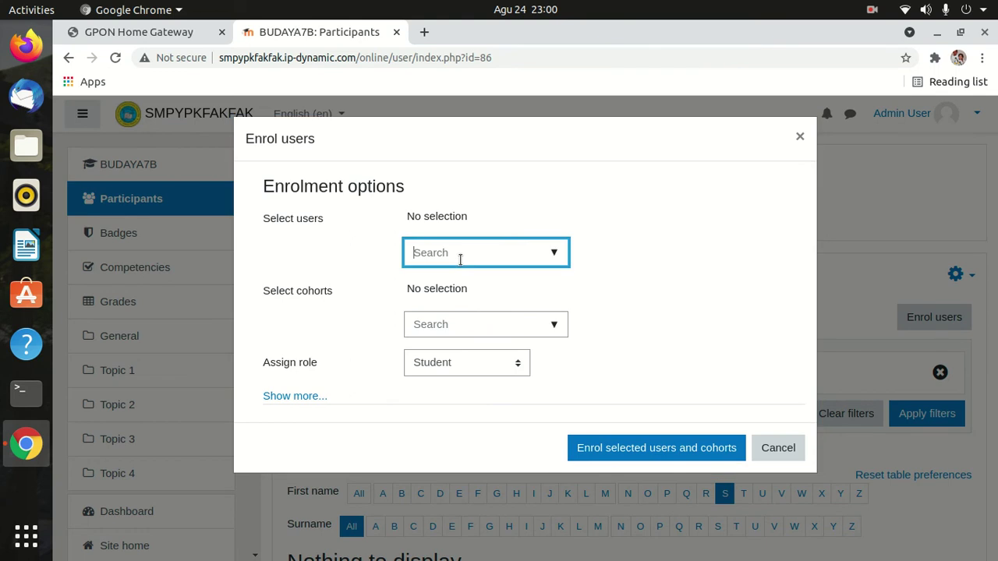
text(siswa)
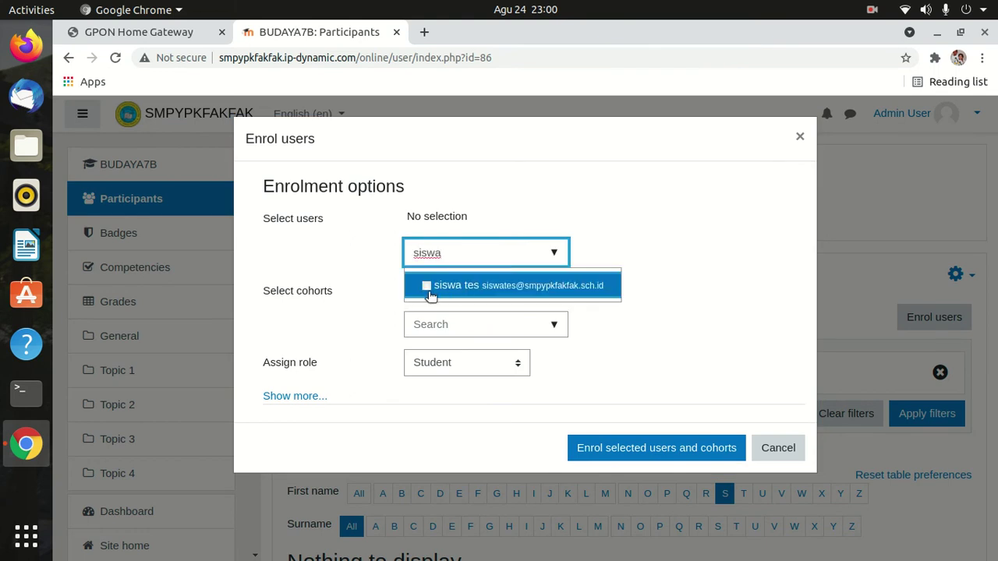
click(426, 287)
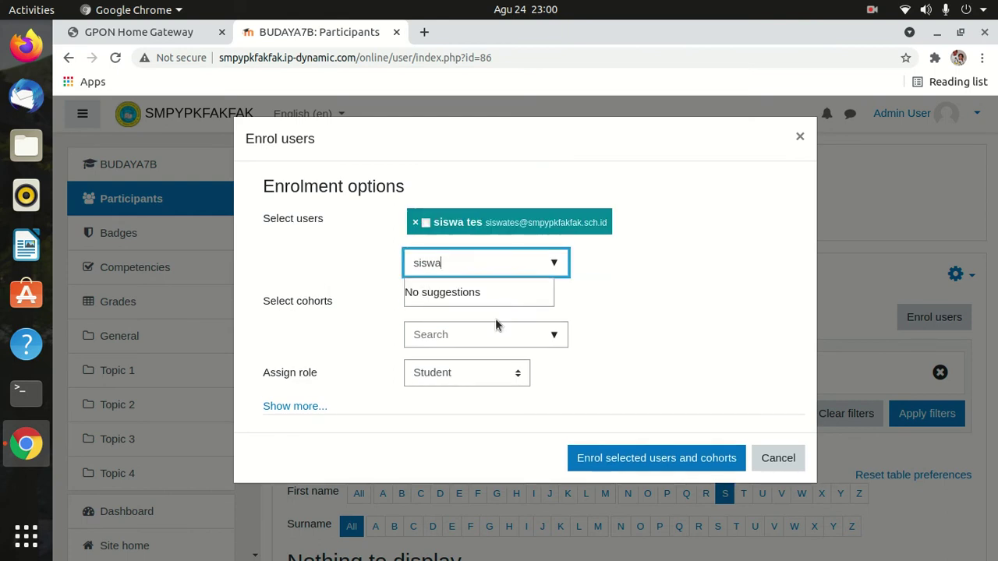
click(633, 460)
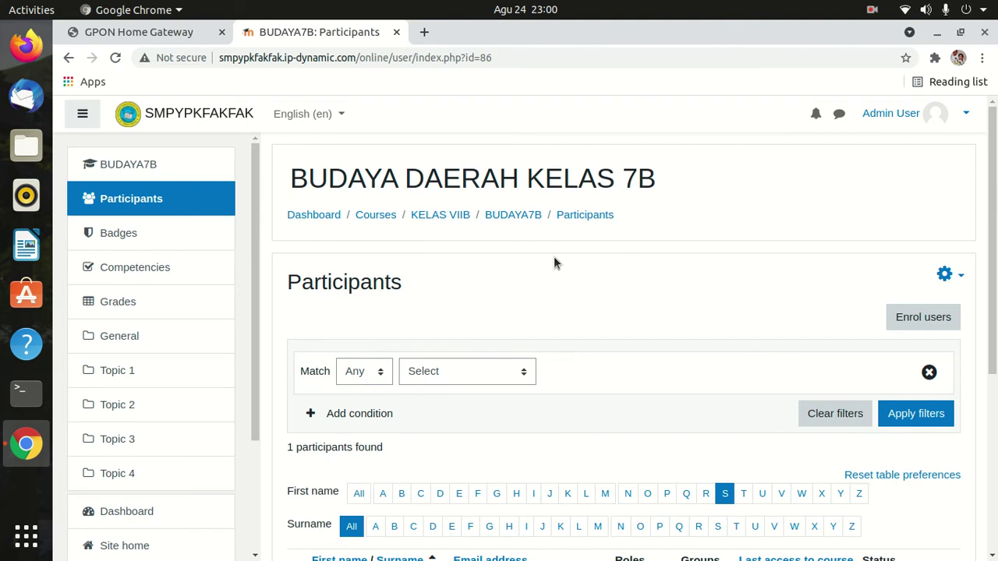
Return to the KELAS VIIB category and review its full list of courses.
click(442, 216)
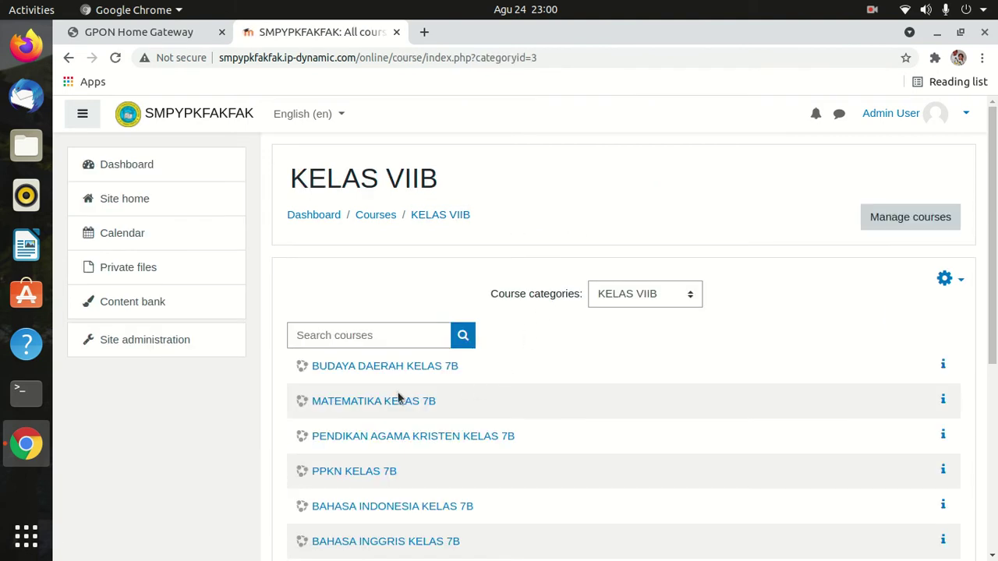
scroll(411, 425, down, 1)
scroll(411, 432, down, 5)
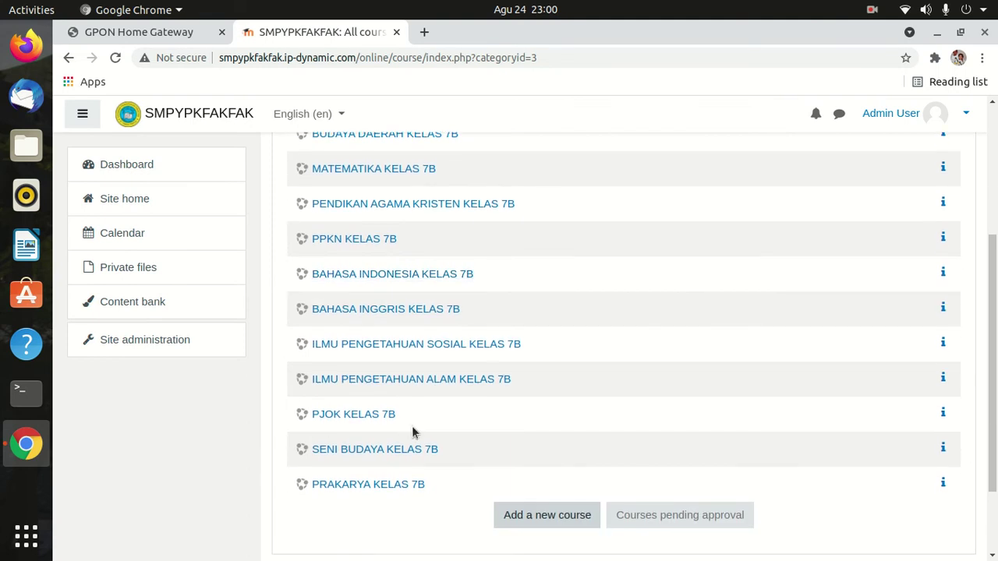
scroll(412, 426, up, 2)
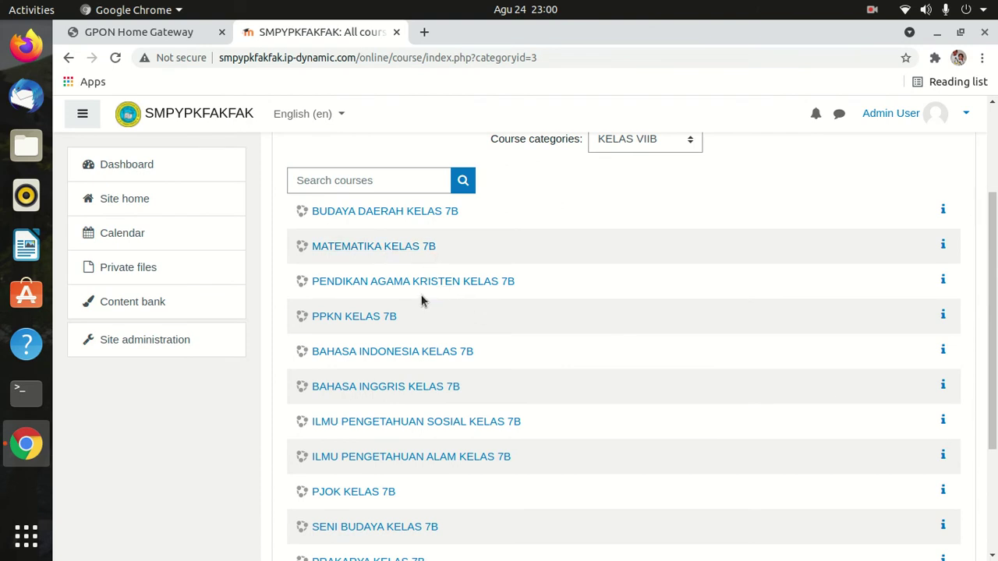
scroll(398, 295, down, 3)
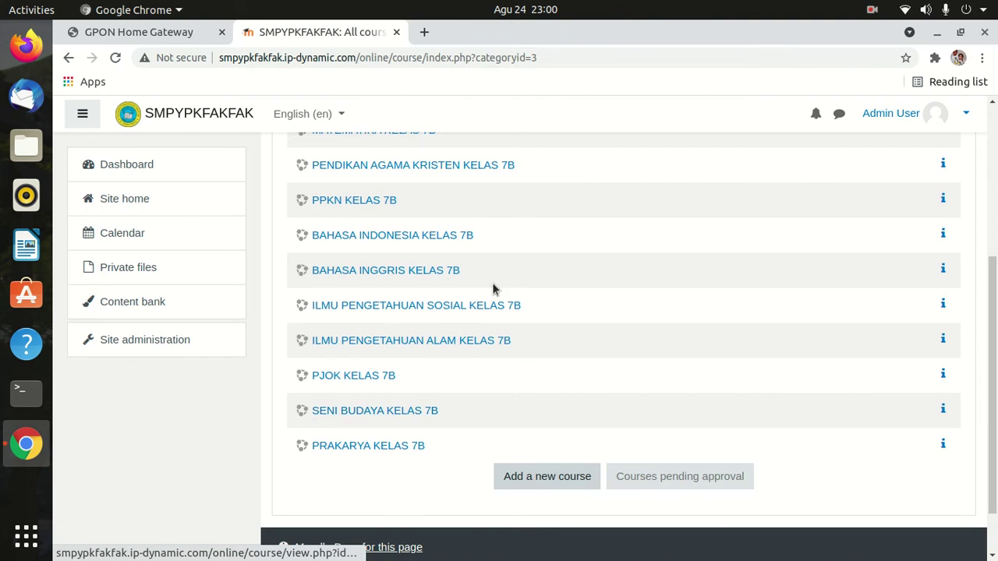
Open the Users section of Site administration to reach the account and permission options.
click(159, 344)
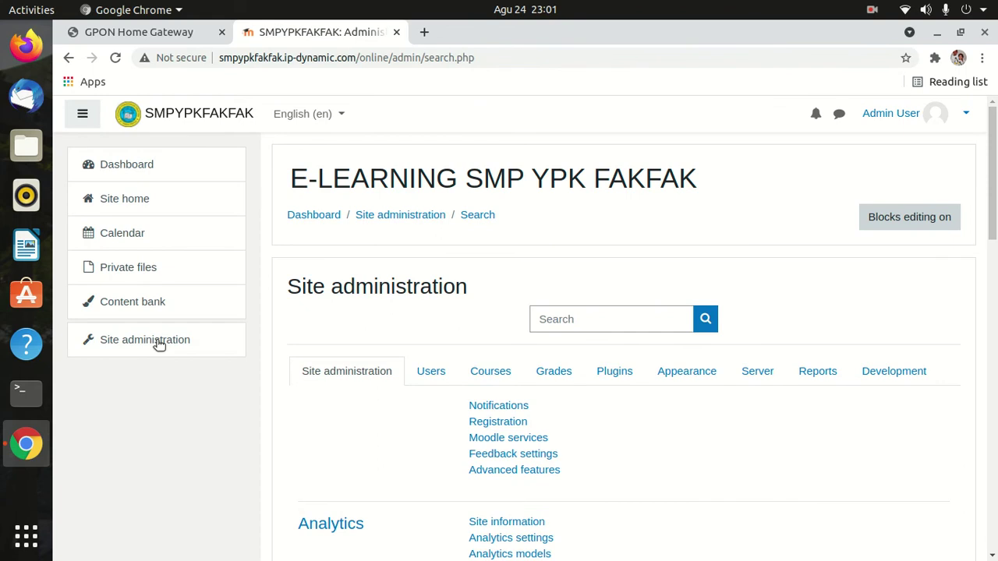
scroll(552, 355, down, 2)
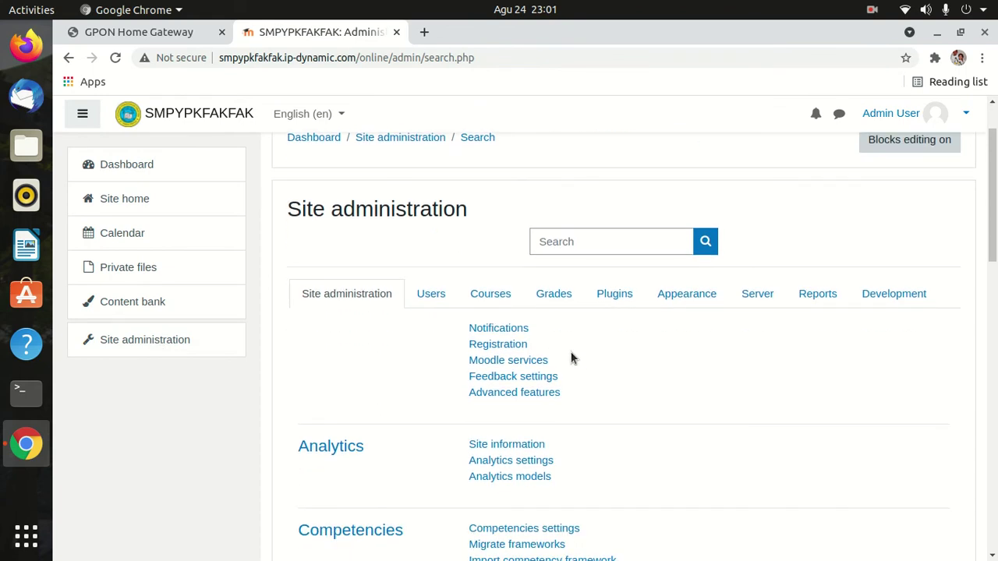
click(138, 337)
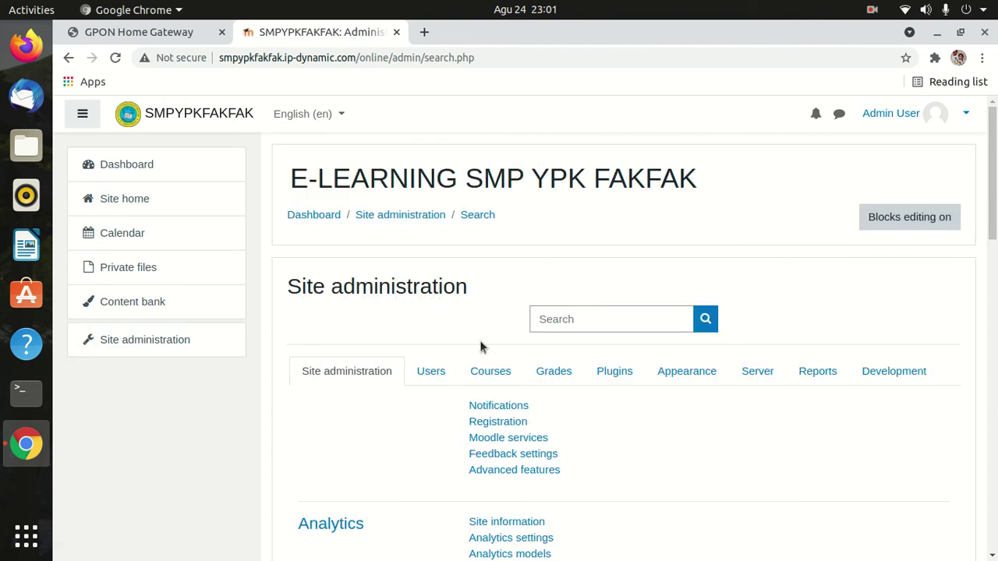
click(439, 298)
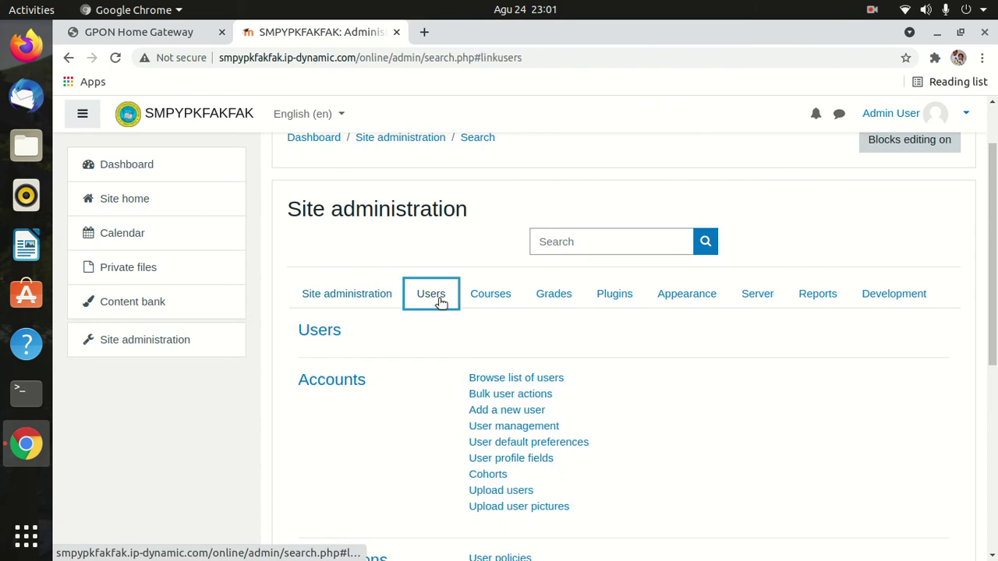
scroll(579, 330, down, 4)
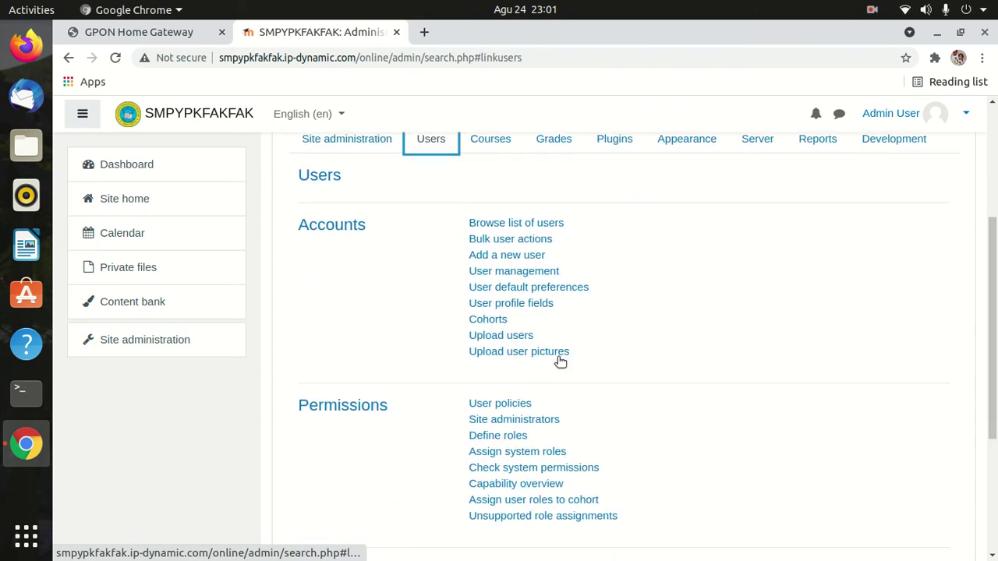
List all cohorts on the site and open the member assignment page of cohort 7A in category KELAS VIIA.
click(494, 321)
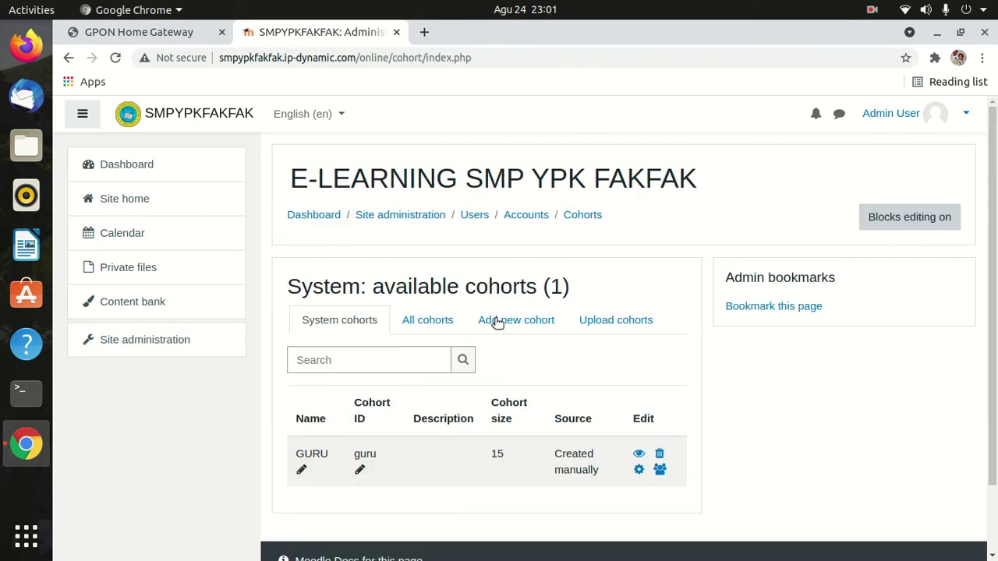
scroll(546, 332, down, 1)
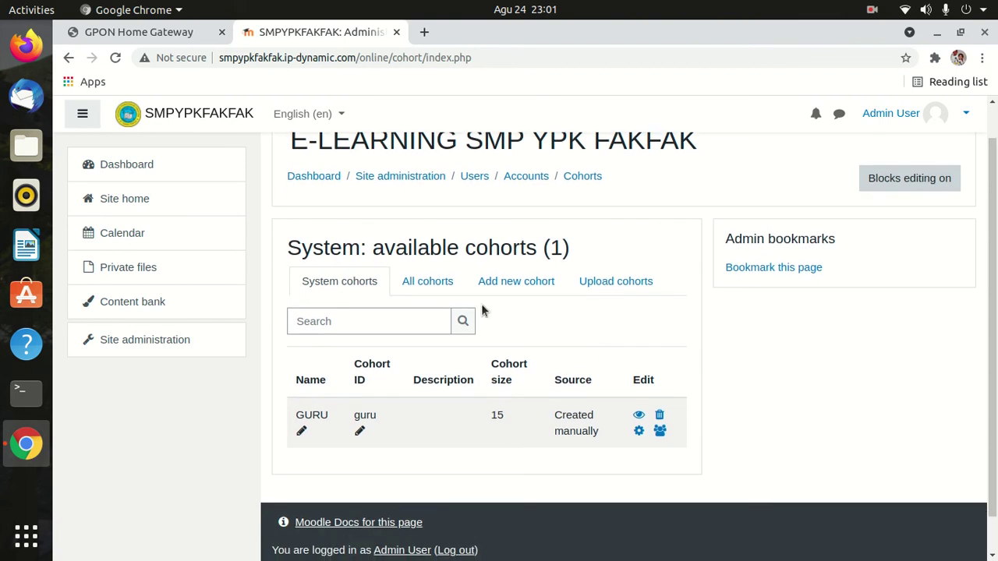
click(436, 283)
scroll(583, 328, down, 3)
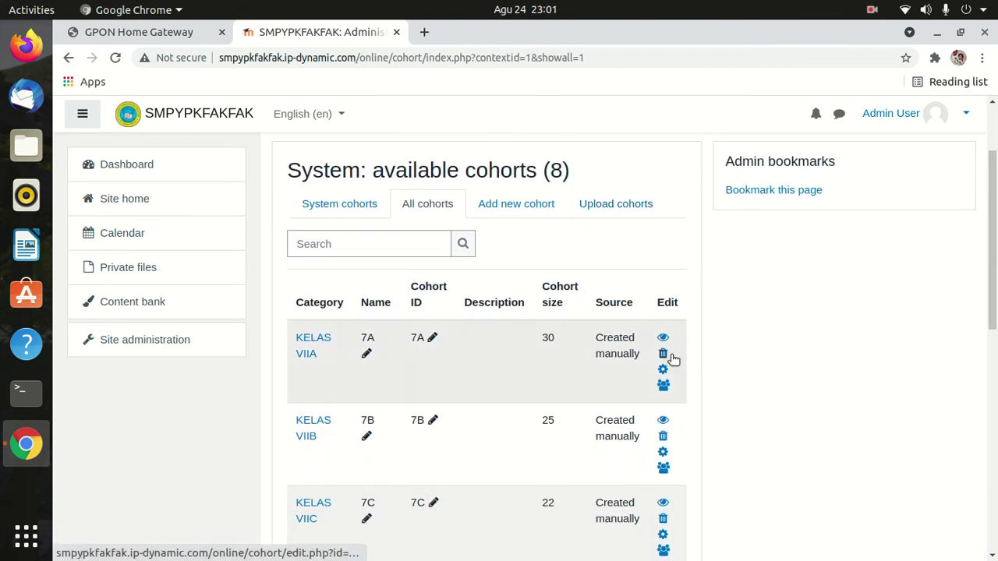
click(315, 343)
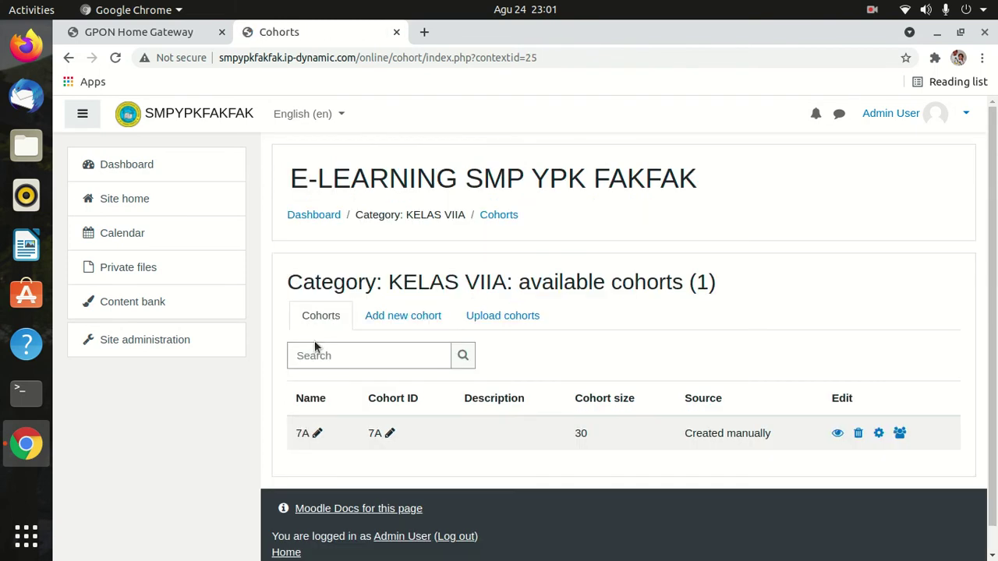
click(900, 434)
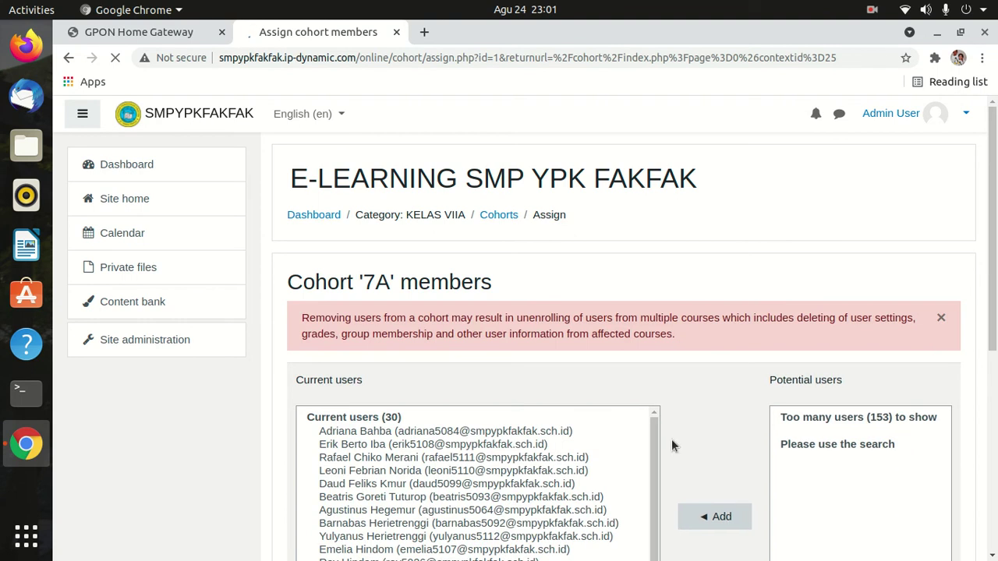
Search the current members of cohort 7A for "siswa".
scroll(552, 446, down, 8)
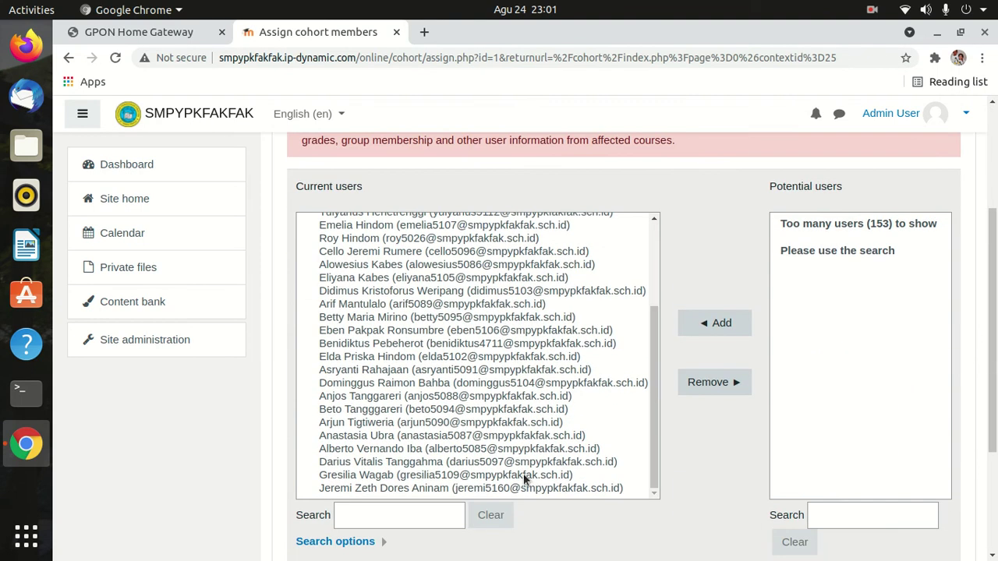
scroll(477, 347, down, 3)
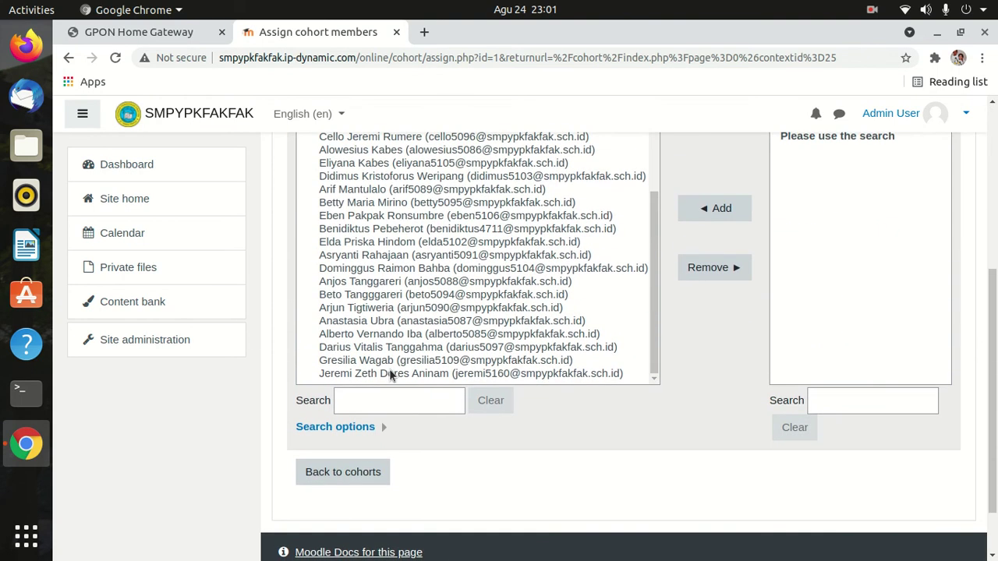
click(370, 401)
text(siswa)
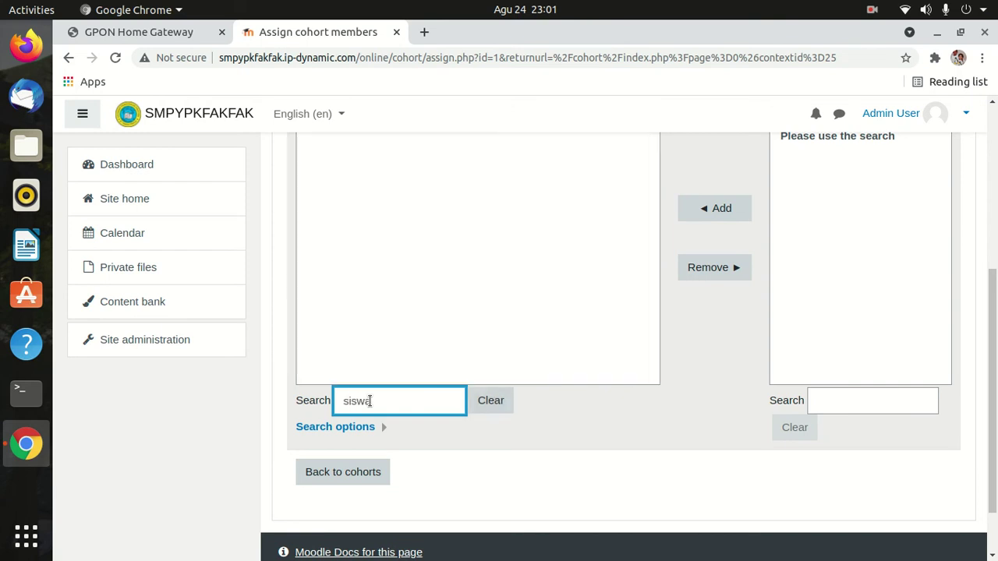
key(Return)
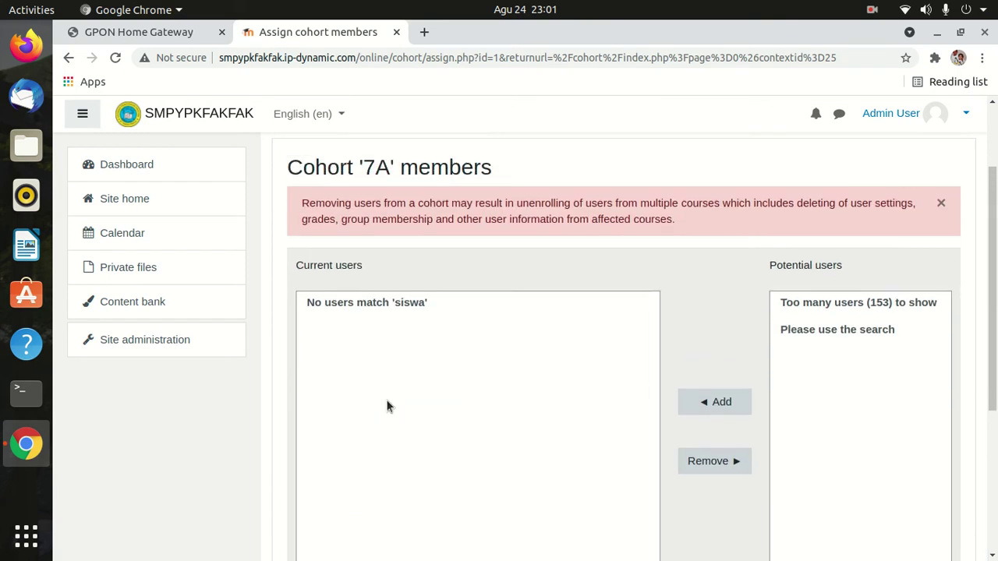
scroll(386, 399, down, 5)
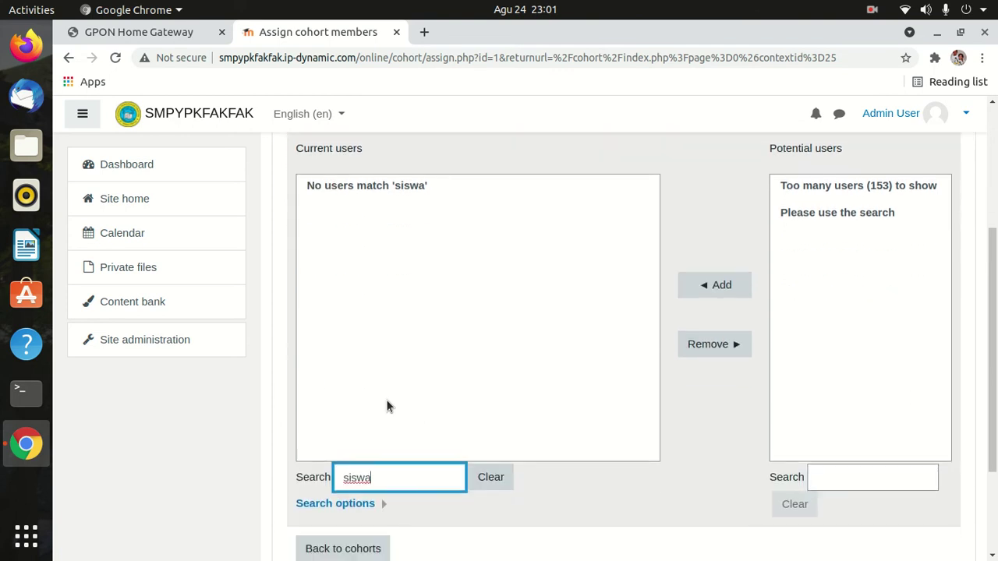
scroll(388, 404, up, 1)
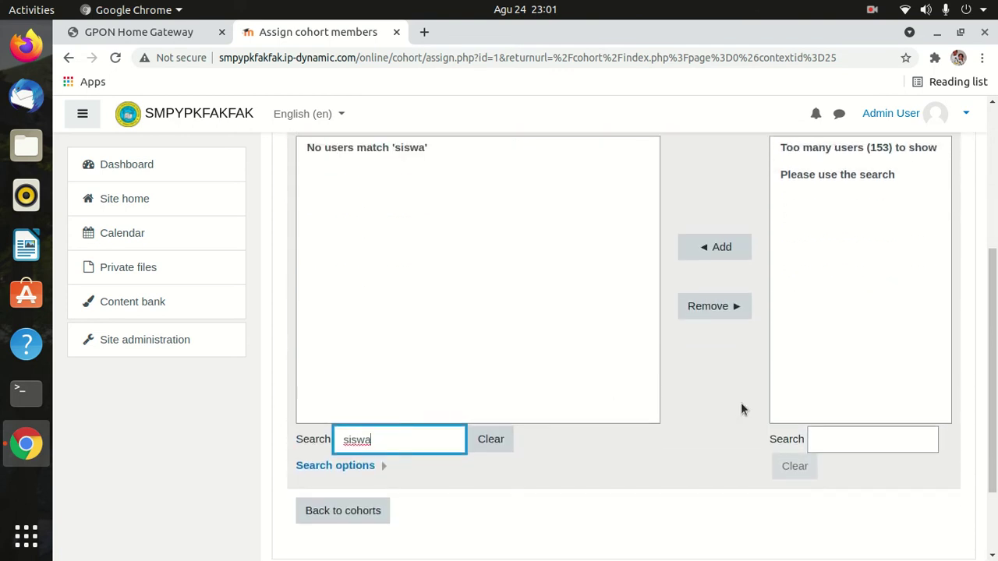
Leave the 7A member page and return through the user administration to the list of all cohorts.
click(348, 513)
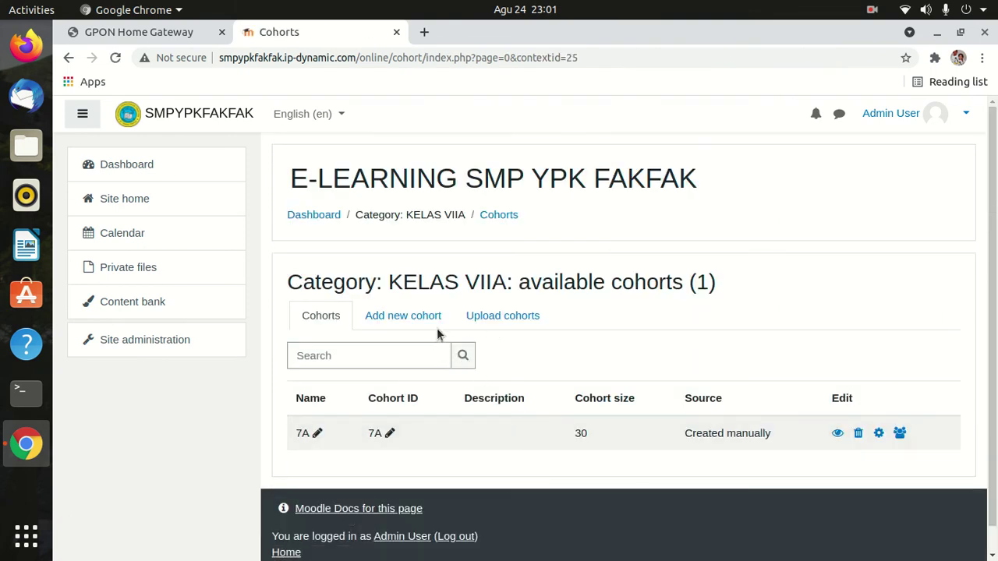
click(165, 345)
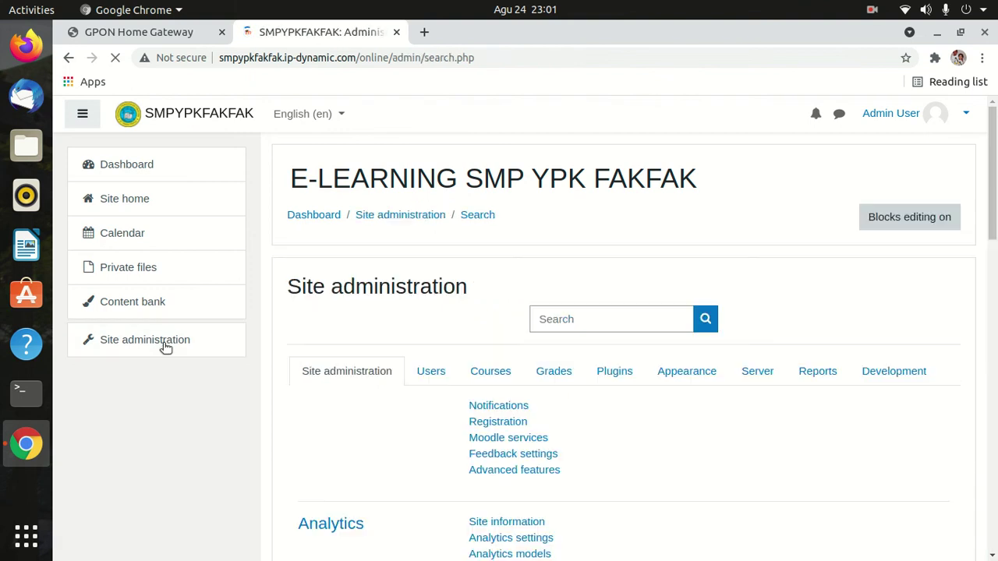
click(433, 372)
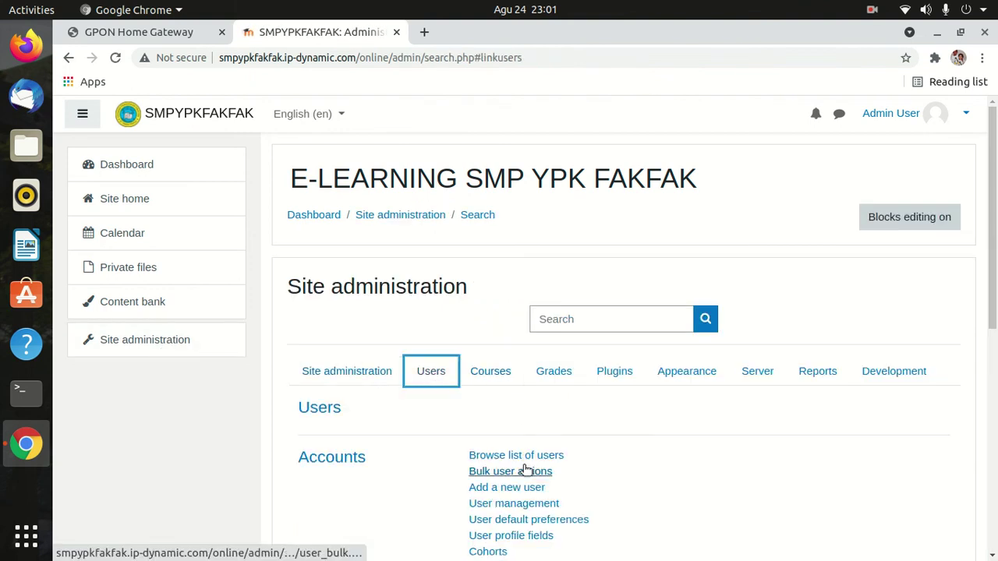
scroll(527, 471, down, 2)
click(501, 475)
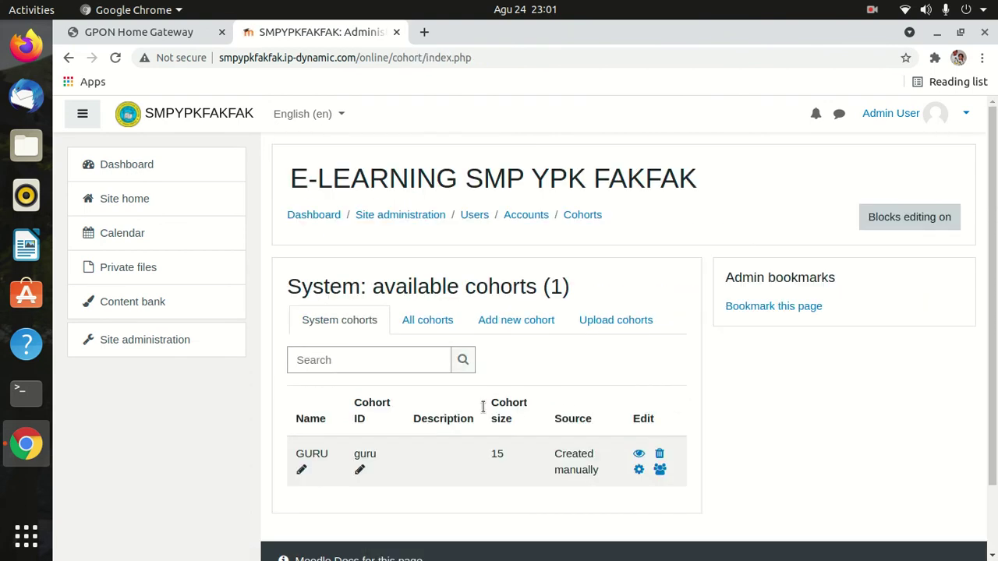
click(441, 323)
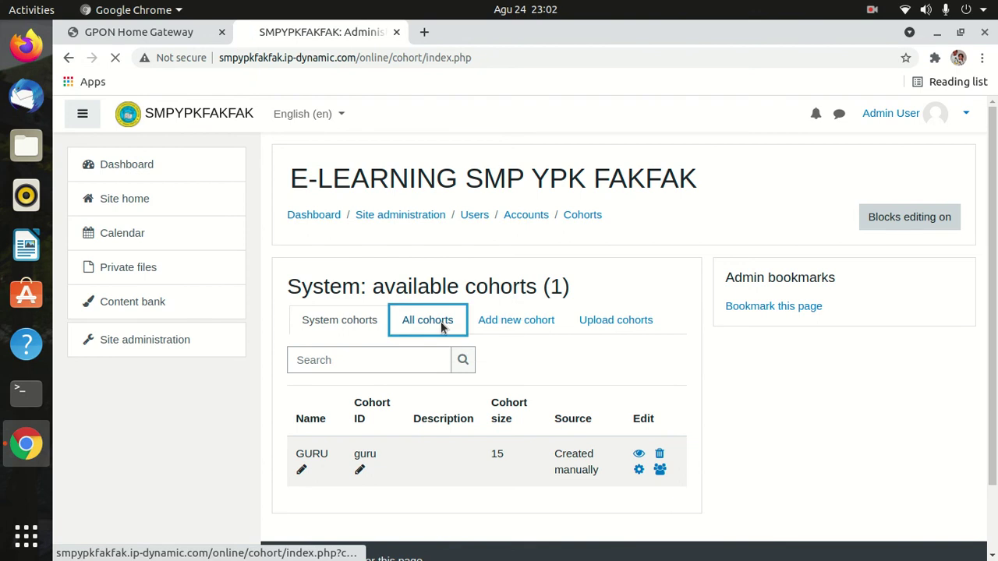
scroll(535, 356, down, 3)
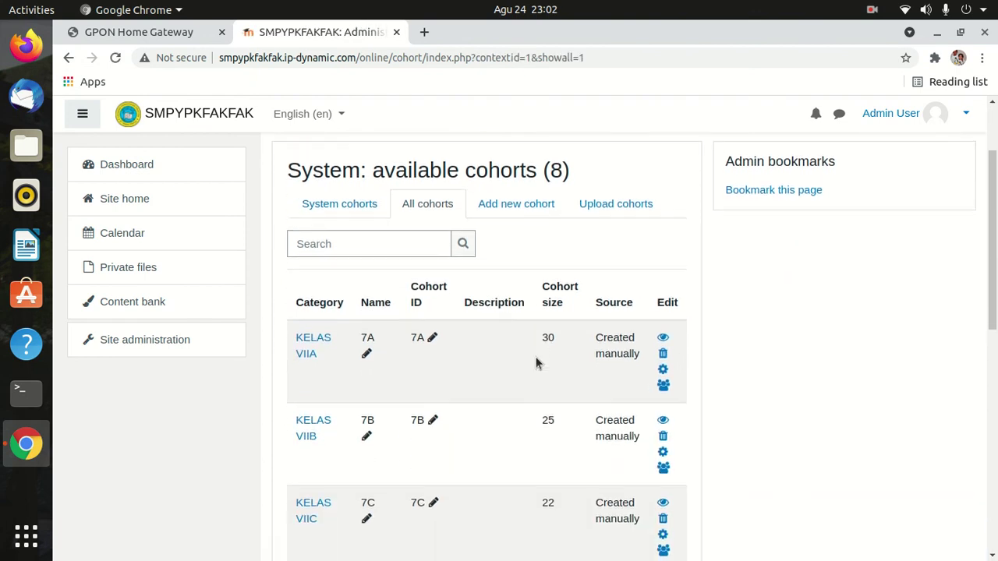
Open the KELAS VIIB category's cohorts and go to the member assignment page of cohort 7B.
click(314, 425)
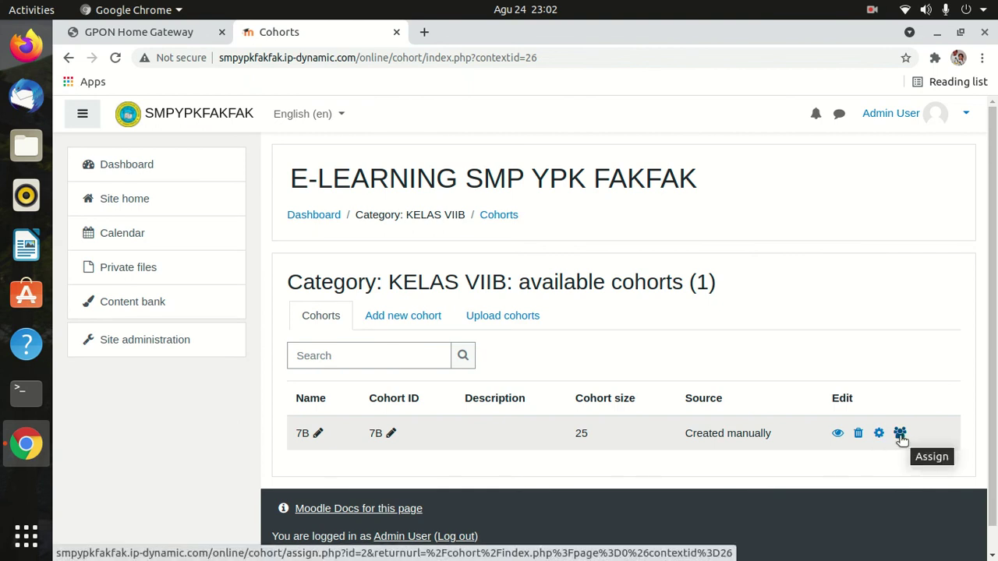
click(305, 435)
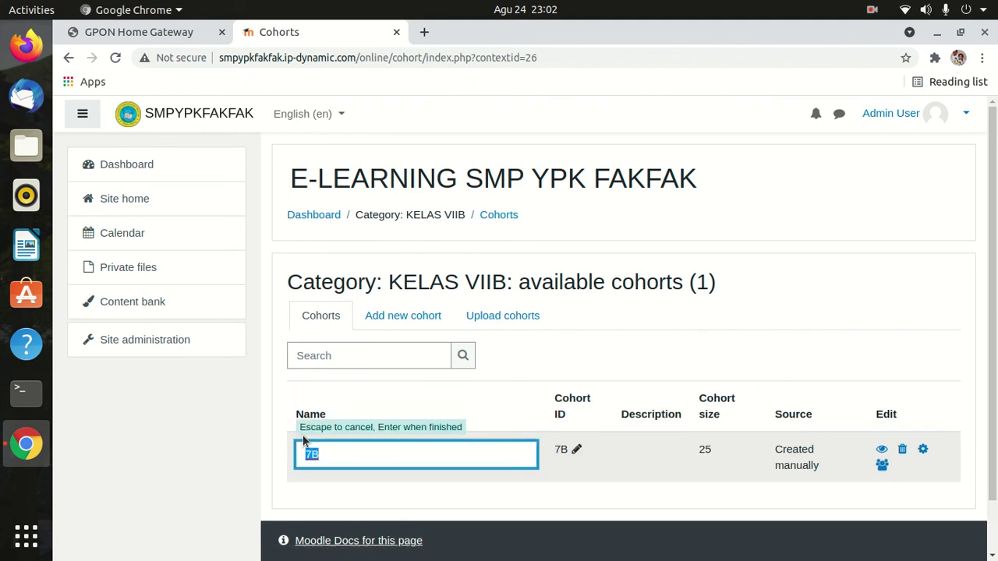
click(884, 465)
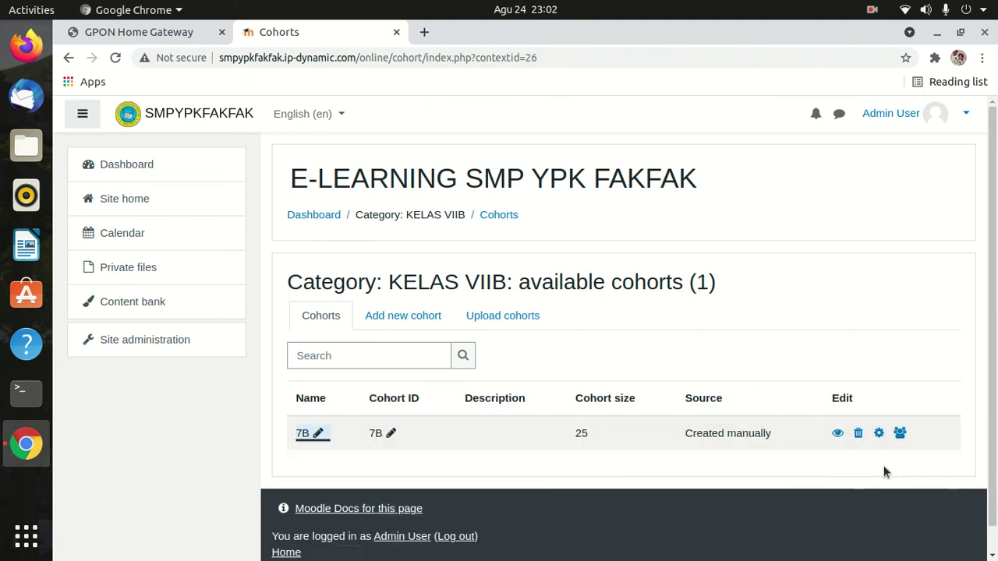
click(900, 434)
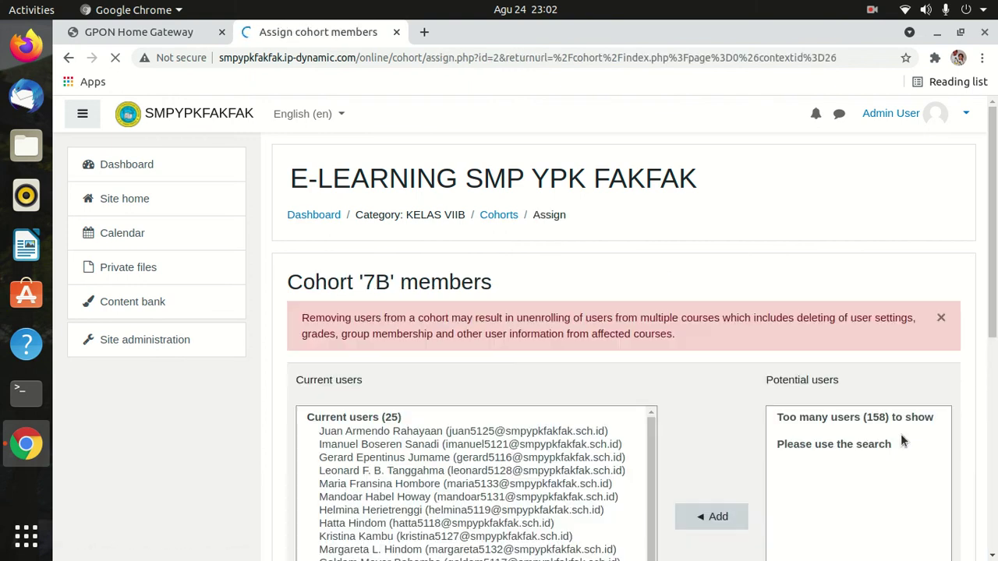
Search the current members of cohort 7B for "siswa", then clear that search.
scroll(489, 336, down, 3)
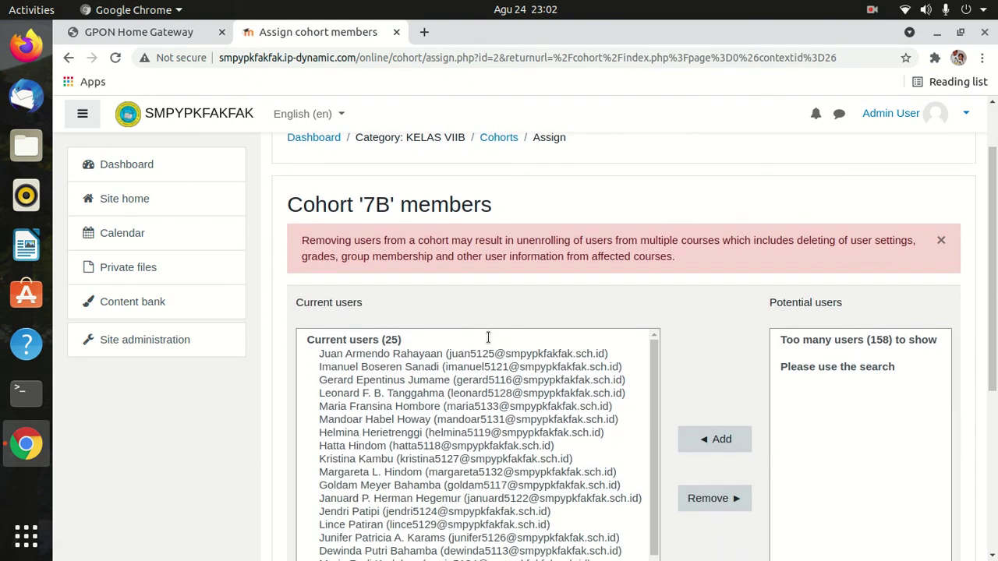
scroll(488, 337, down, 2)
click(372, 361)
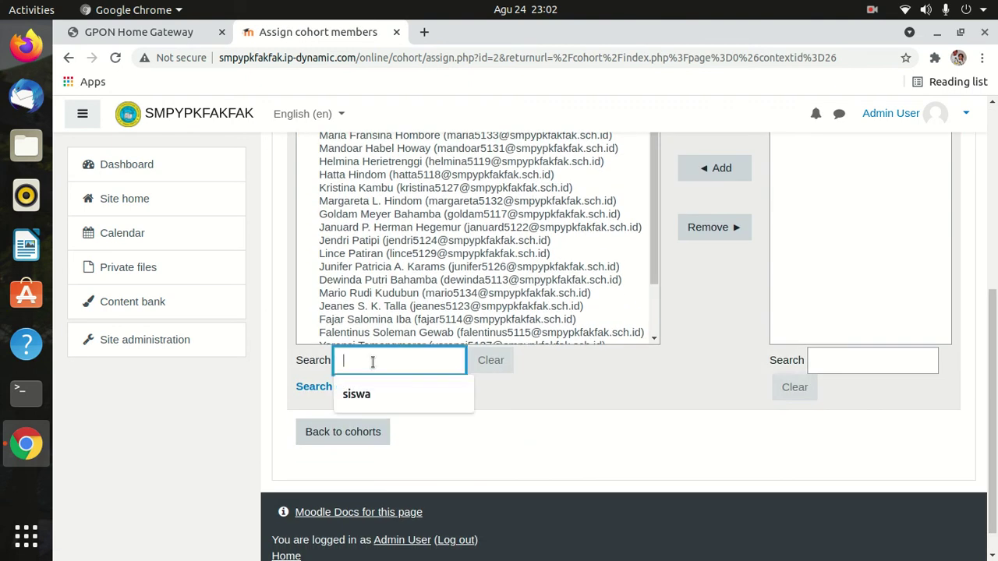
text(siswa)
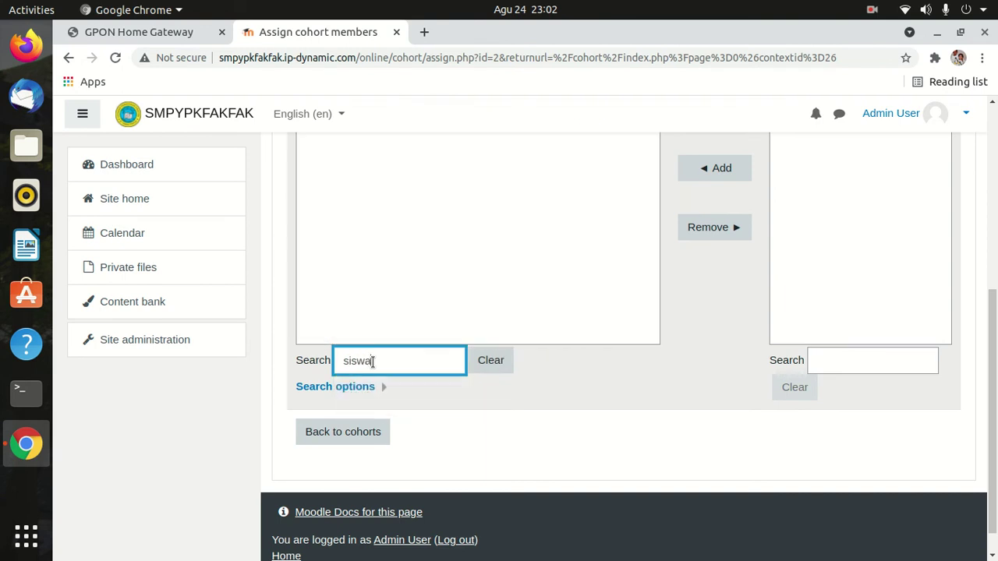
scroll(393, 328, up, 2)
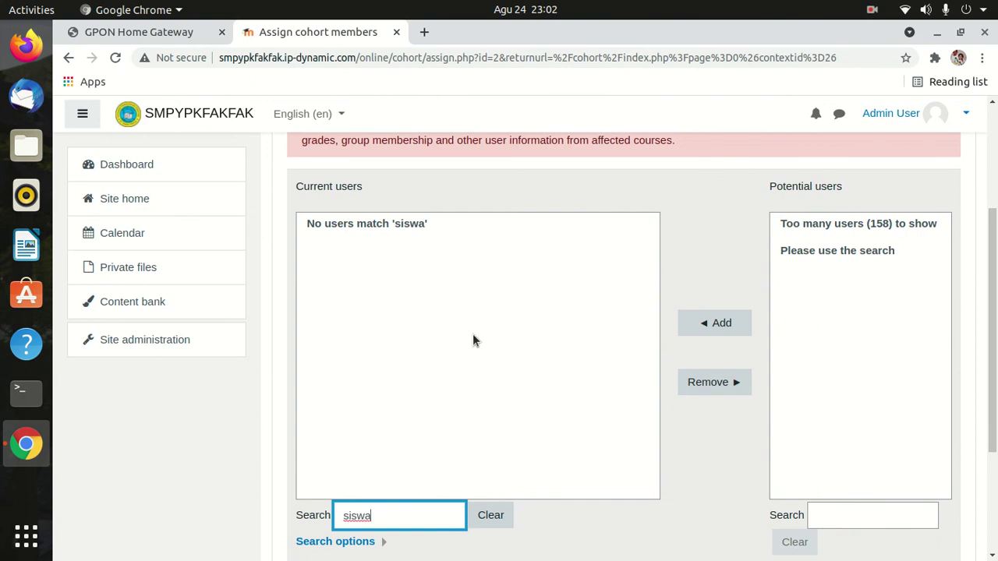
double_click(340, 516)
key(BackSpace)
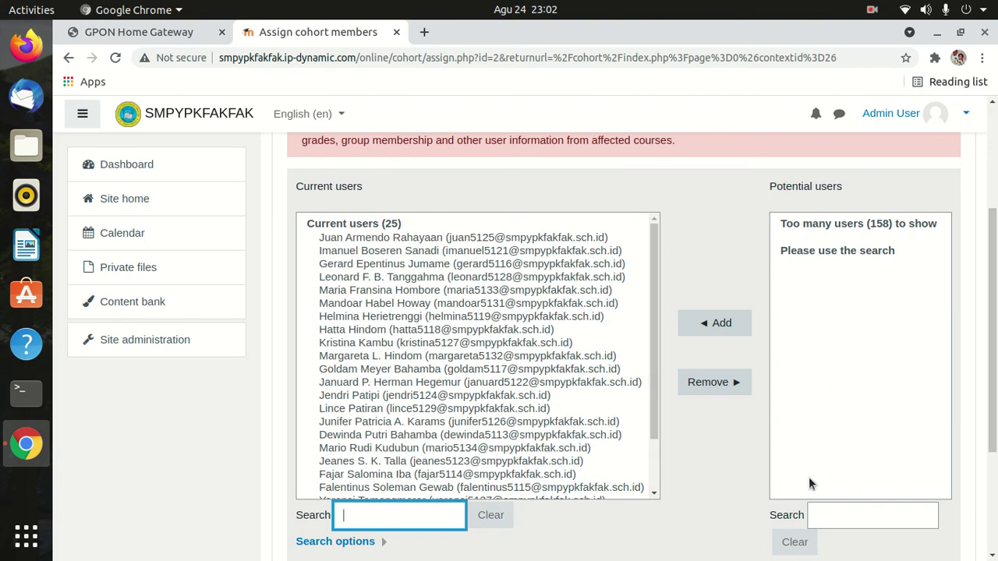
Search the potential users for "siswa" and add the test student to cohort 7B.
scroll(808, 483, down, 1)
click(843, 439)
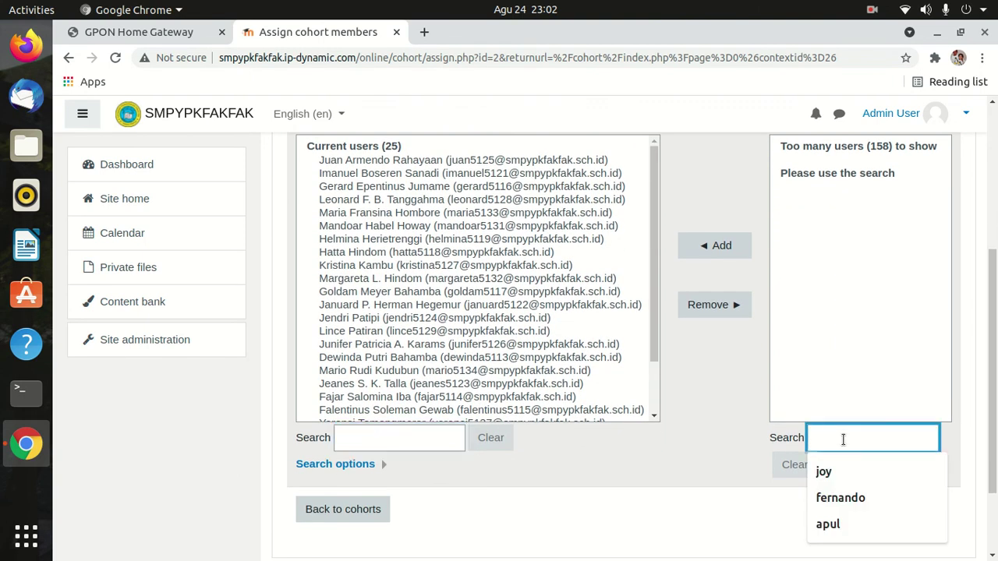
text(siwa)
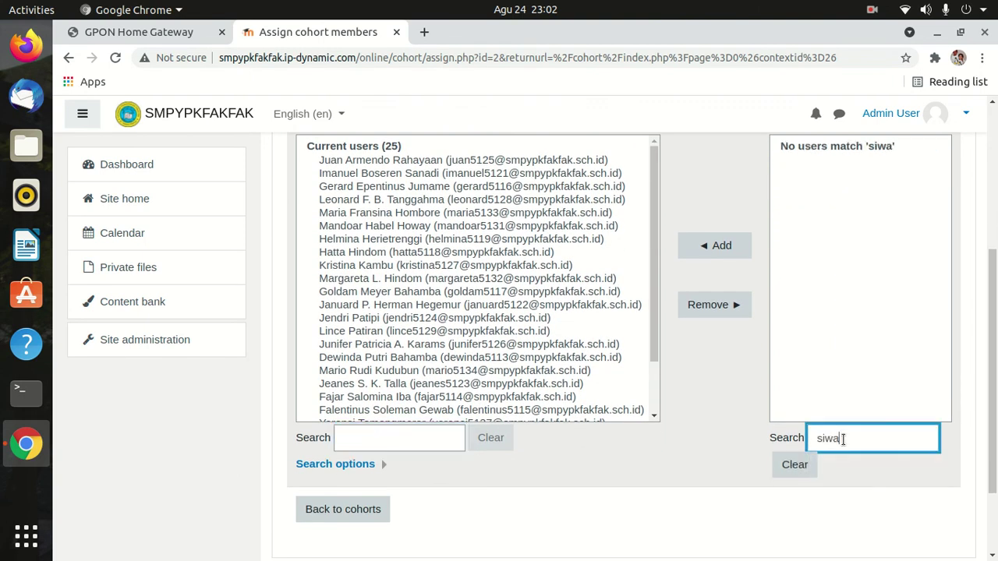
key(BackSpace)
key(BackSpace)
text(swa)
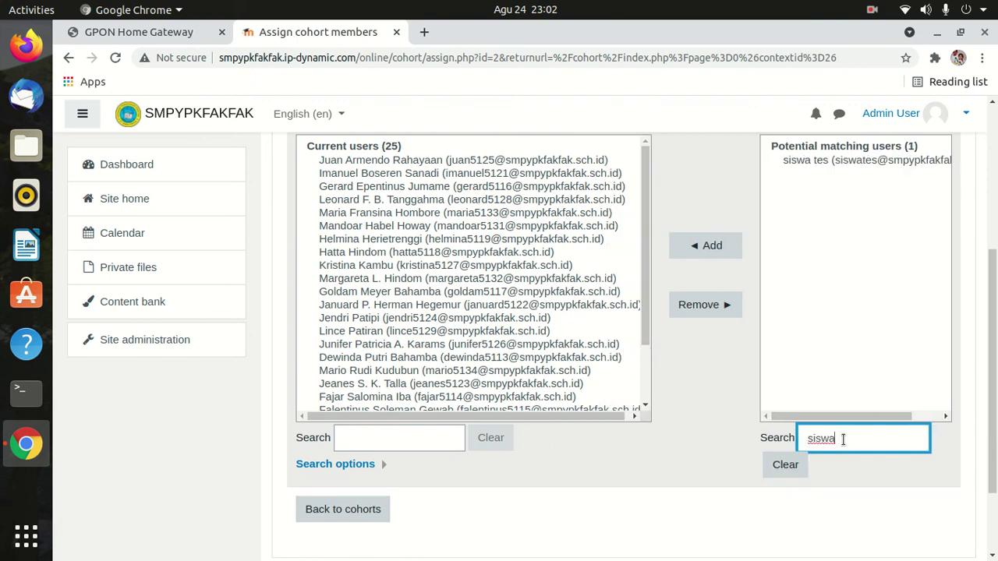
click(823, 160)
click(702, 246)
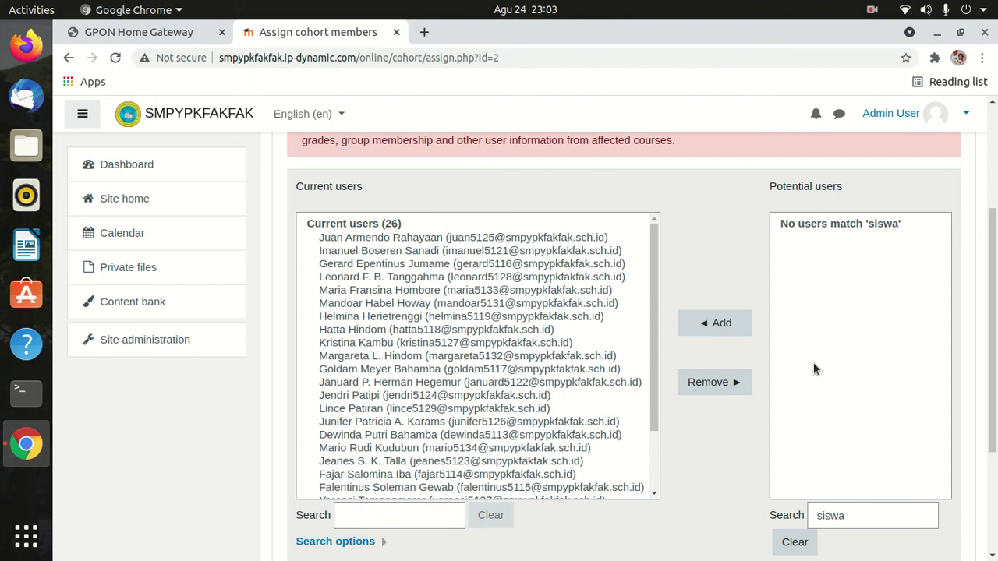
scroll(813, 368, down, 2)
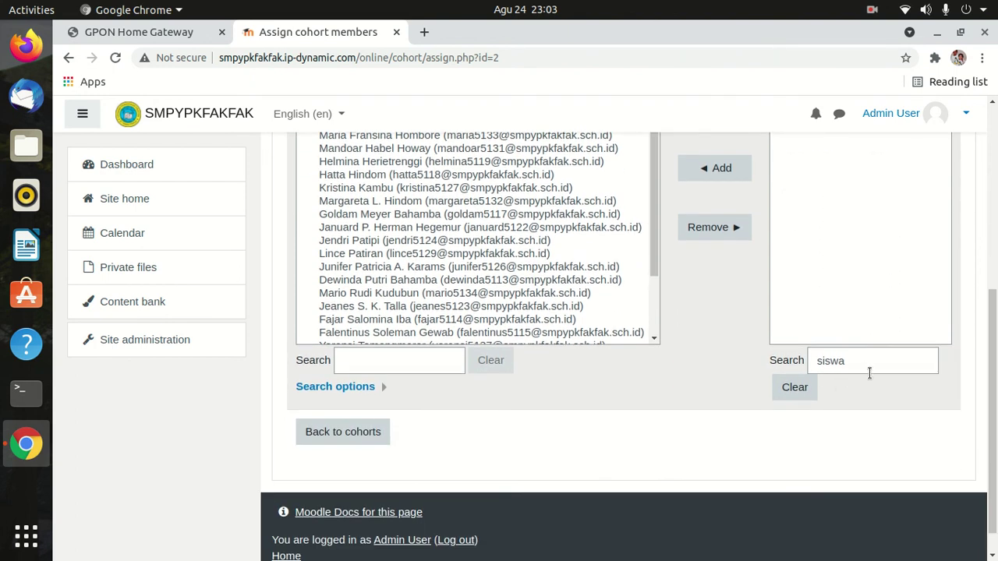
scroll(870, 373, up, 2)
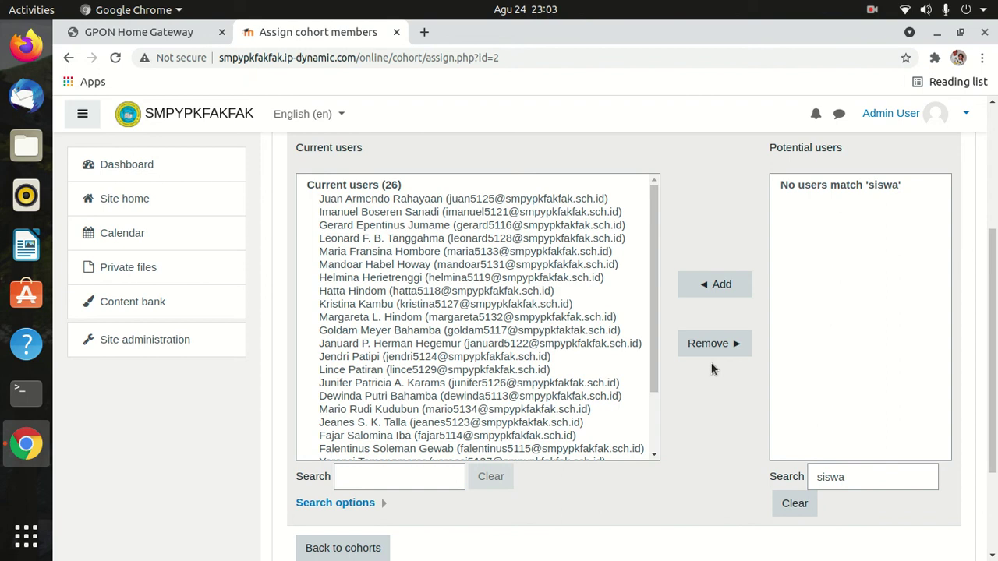
click(737, 353)
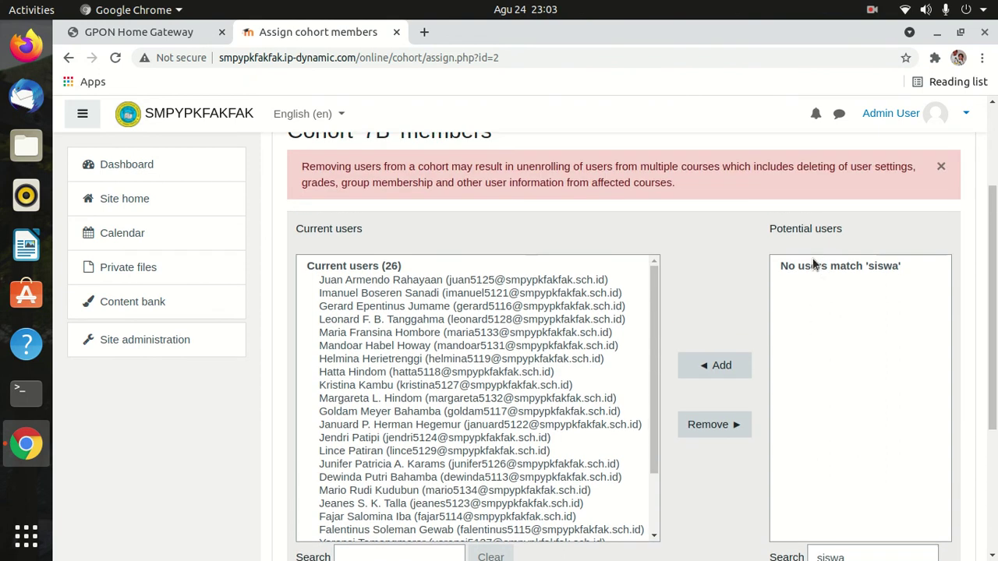
scroll(813, 265, up, 1)
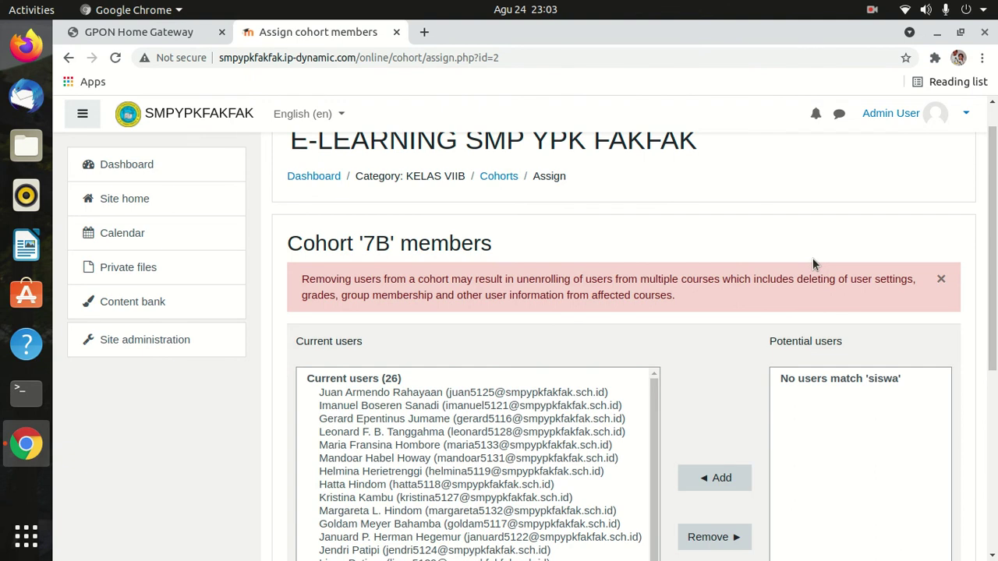